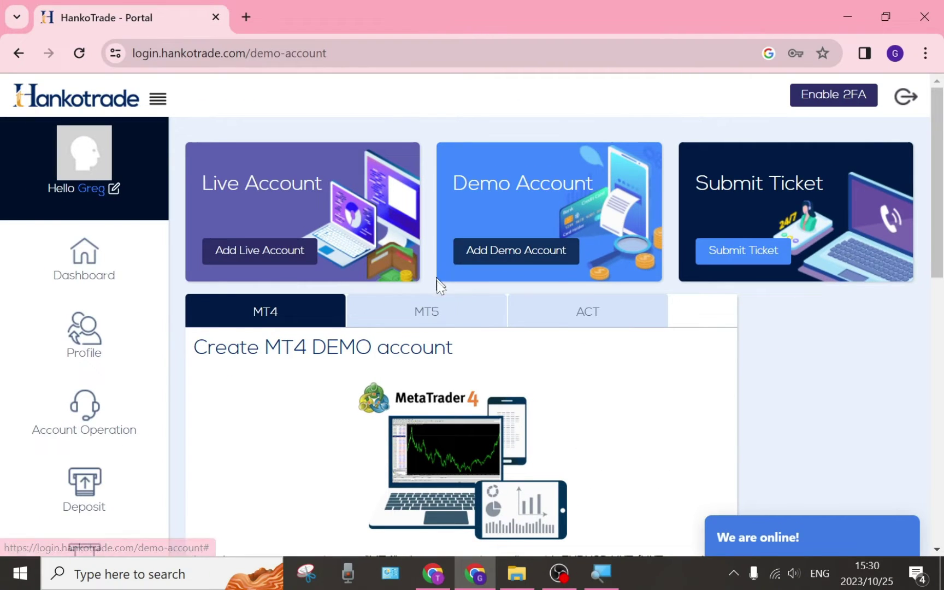
Look over the MT4 and MT5 demo account creation forms and return to the MT4 form.
scroll(442, 312, down, 2)
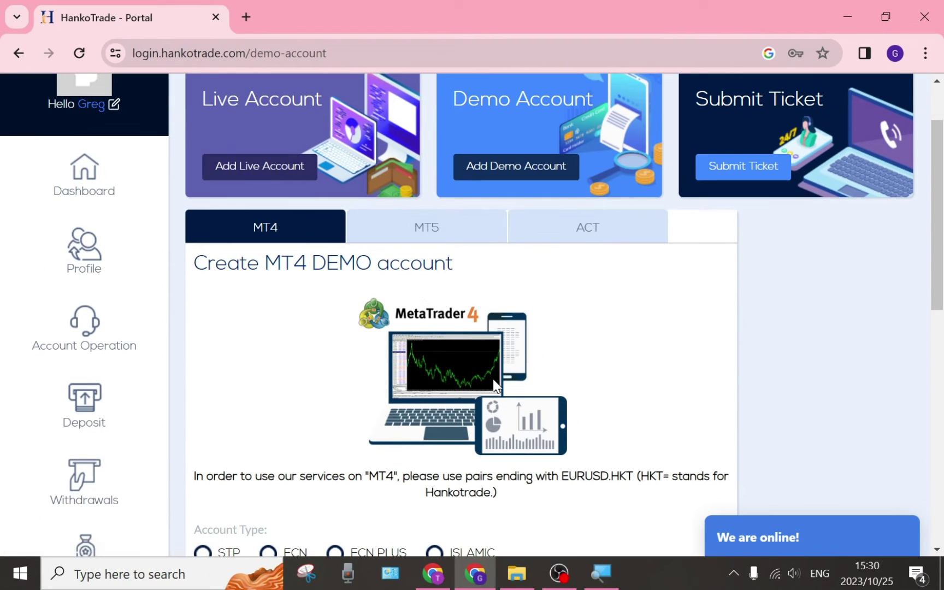
scroll(491, 380, down, 2)
scroll(431, 322, up, 2)
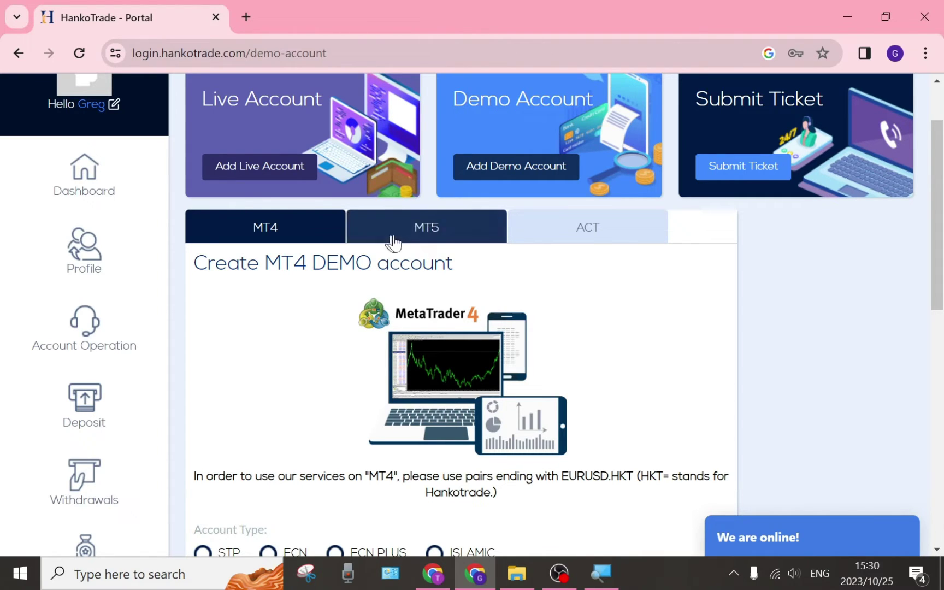
click(412, 236)
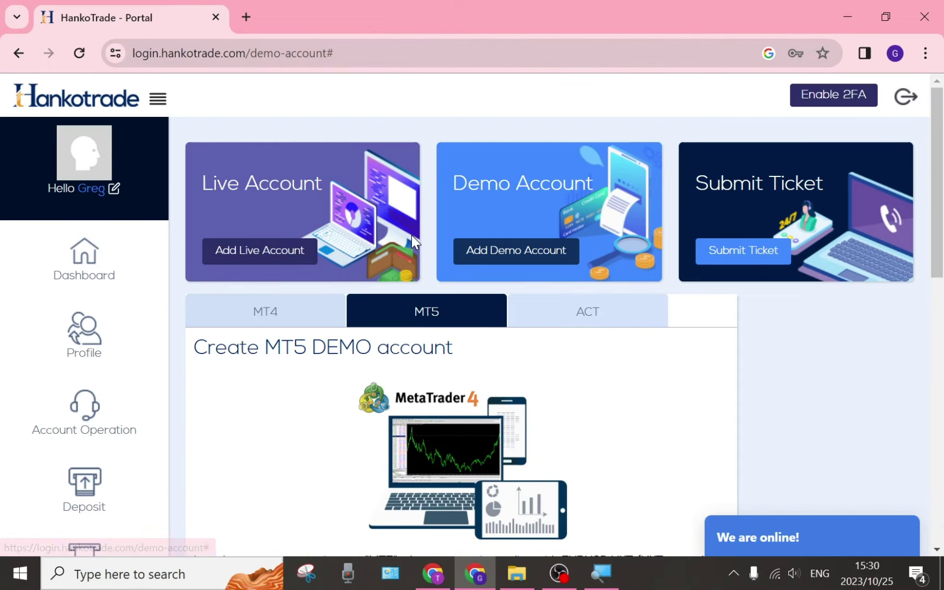
click(282, 317)
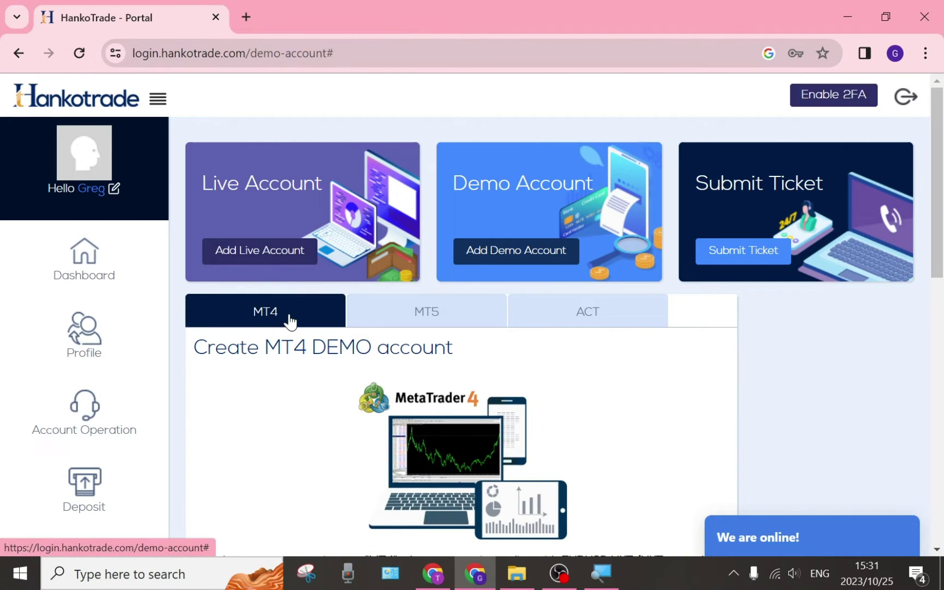
scroll(354, 328, down, 3)
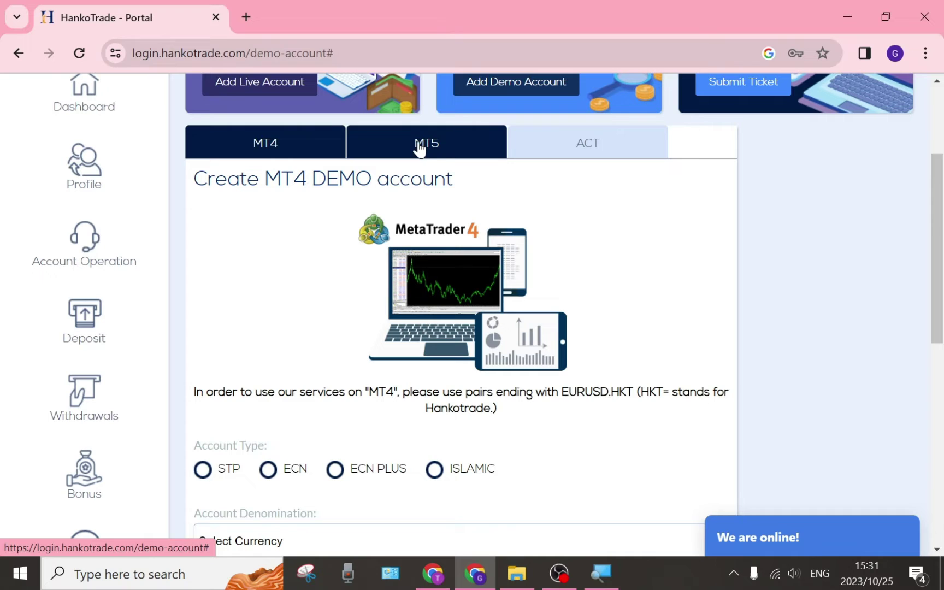
click(265, 145)
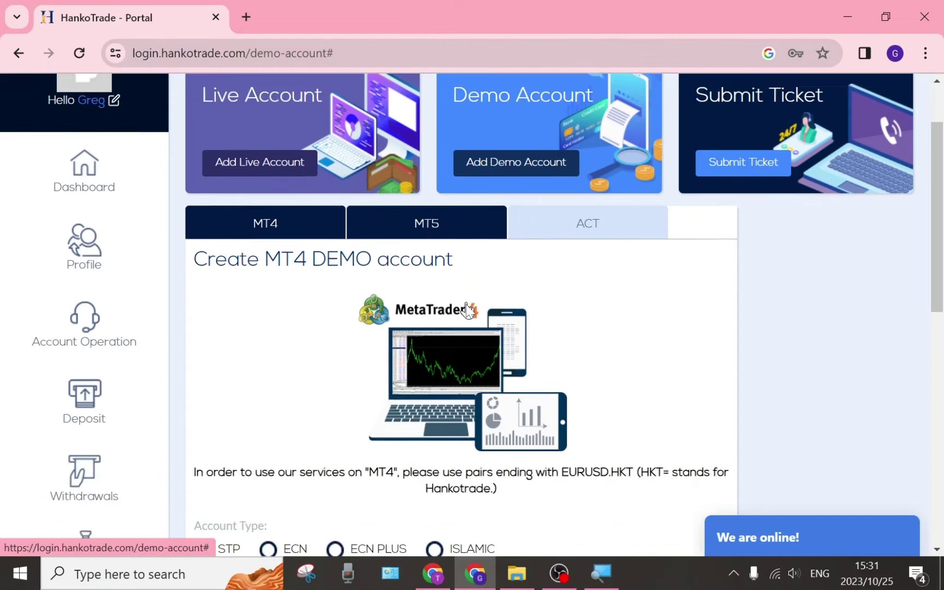
Set the MT4 demo account's type to STP, its denomination to USD and its leverage to 200X.
scroll(467, 310, down, 5)
scroll(388, 312, down, 3)
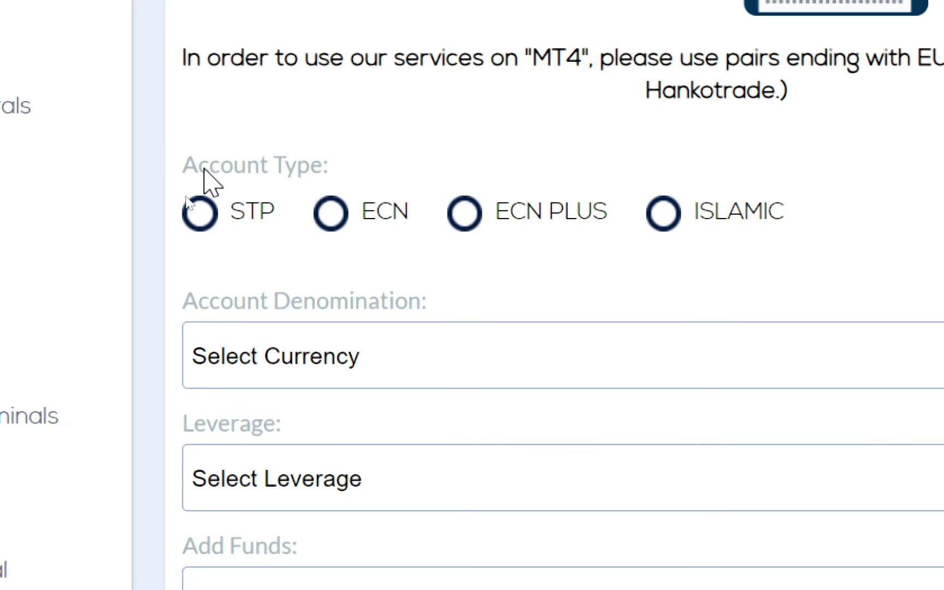
click(201, 216)
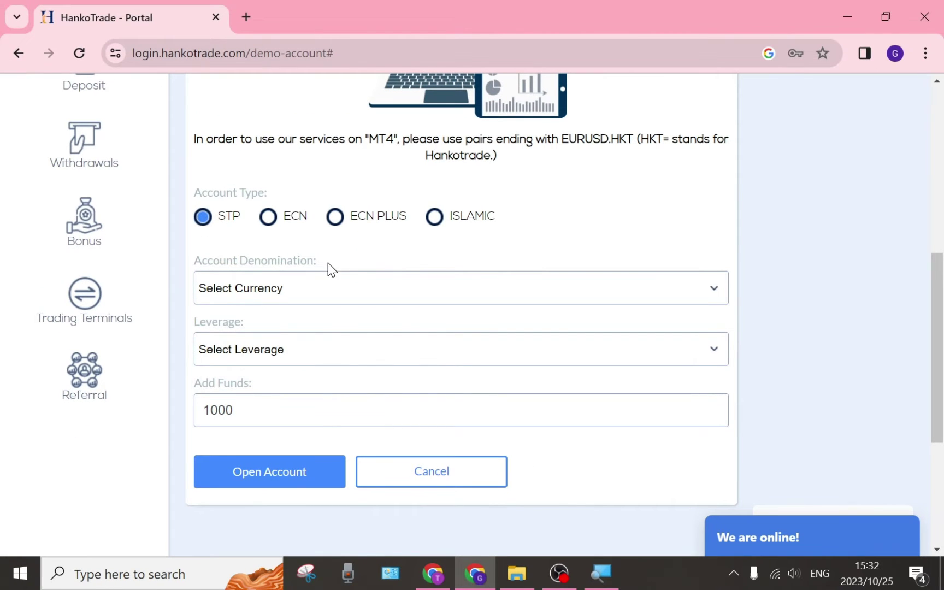
click(351, 281)
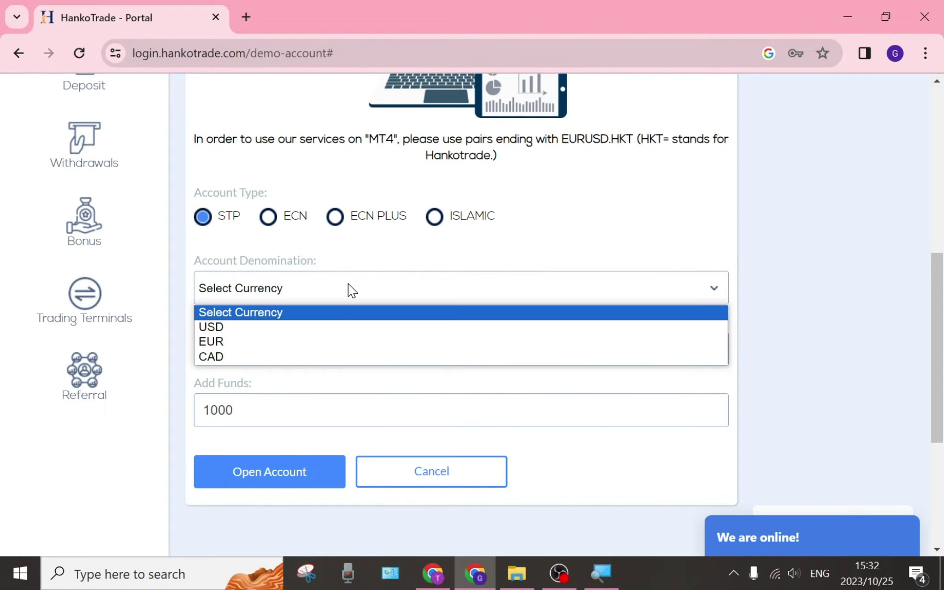
click(232, 329)
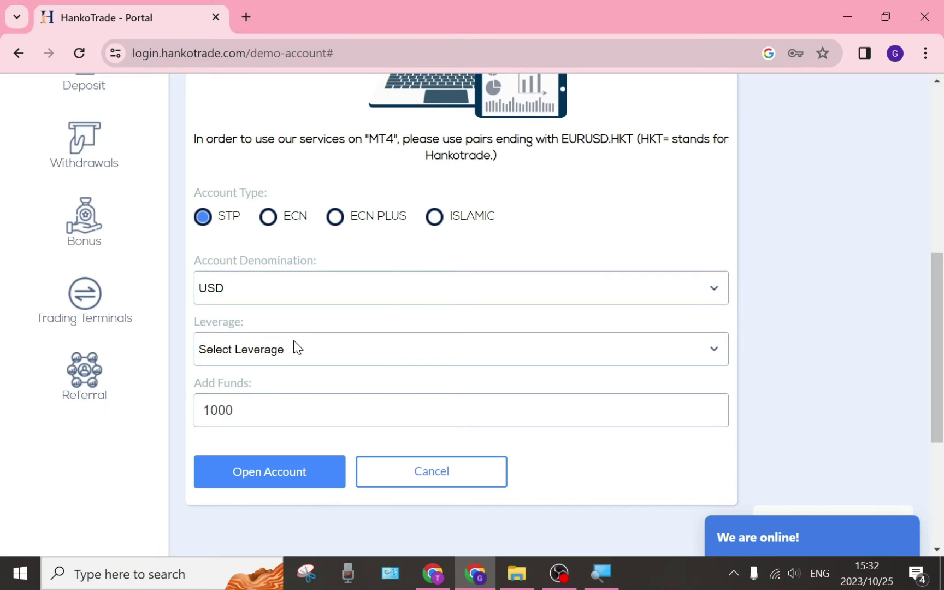
click(330, 350)
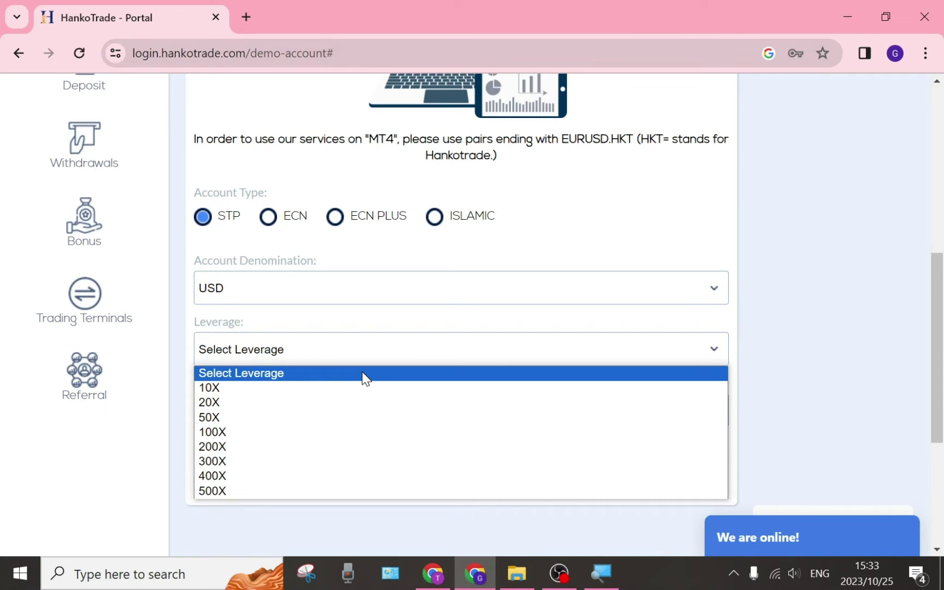
click(328, 447)
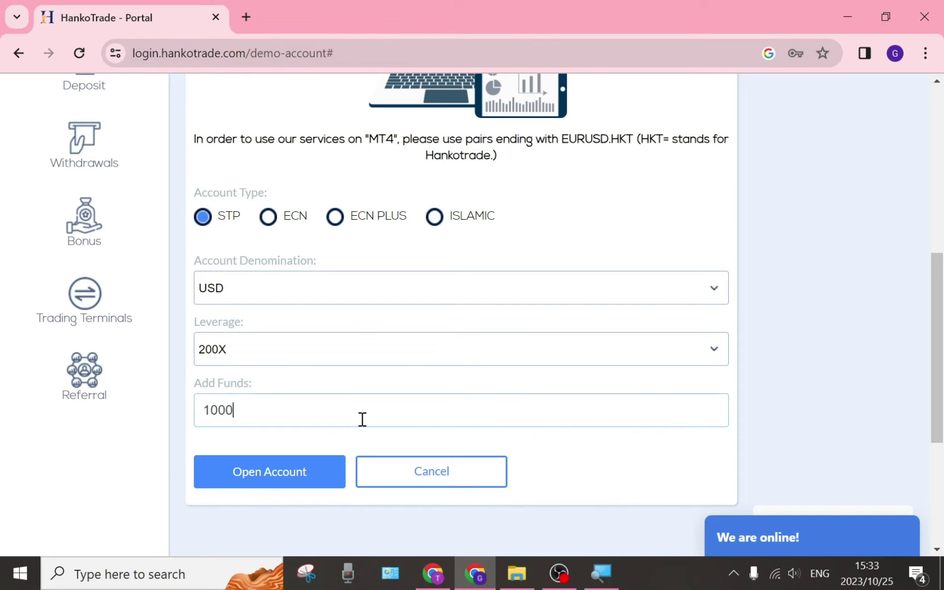
Review the completed demo account form and open the account with 1000 in added funds.
scroll(389, 394, up, 8)
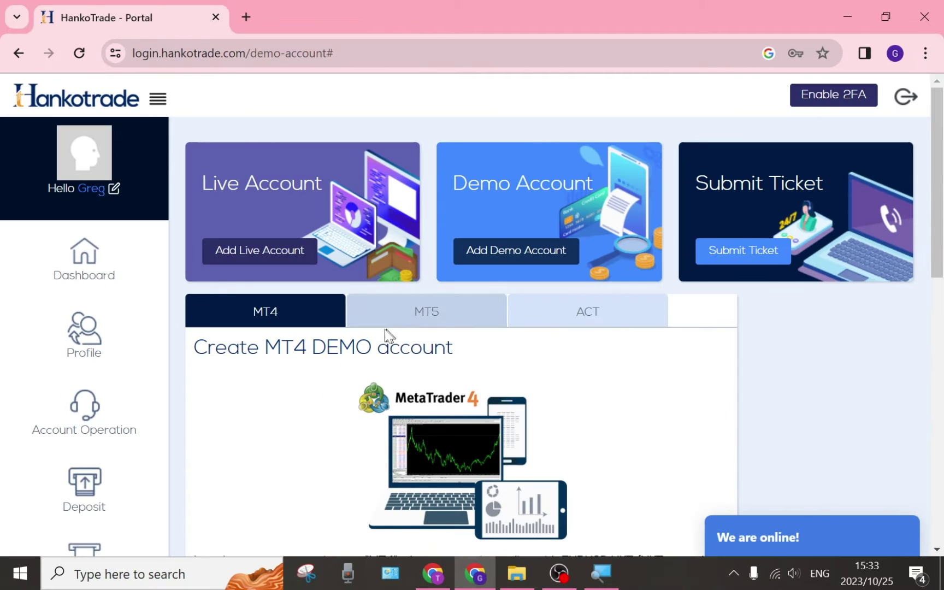
scroll(336, 326, down, 1)
scroll(334, 327, down, 12)
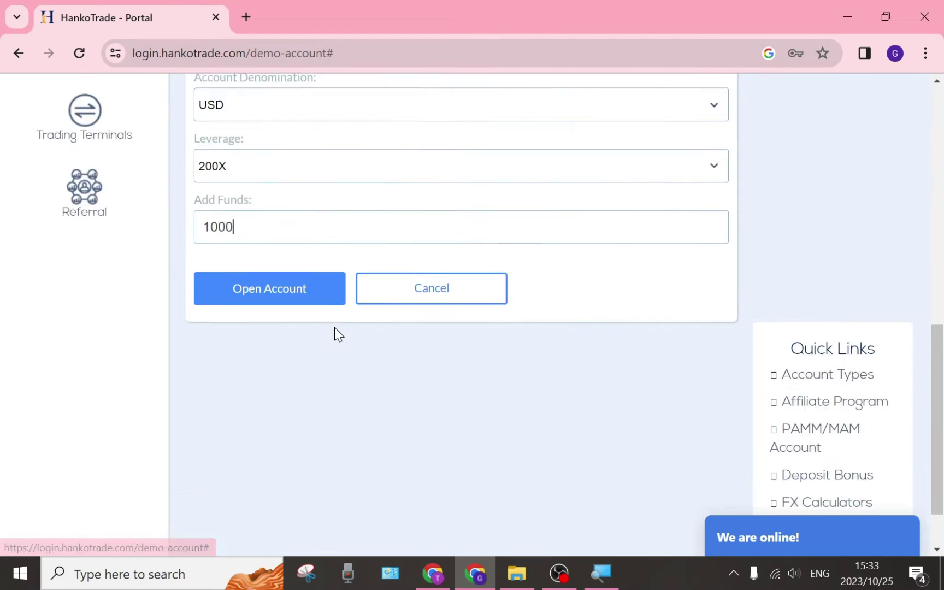
scroll(359, 349, up, 5)
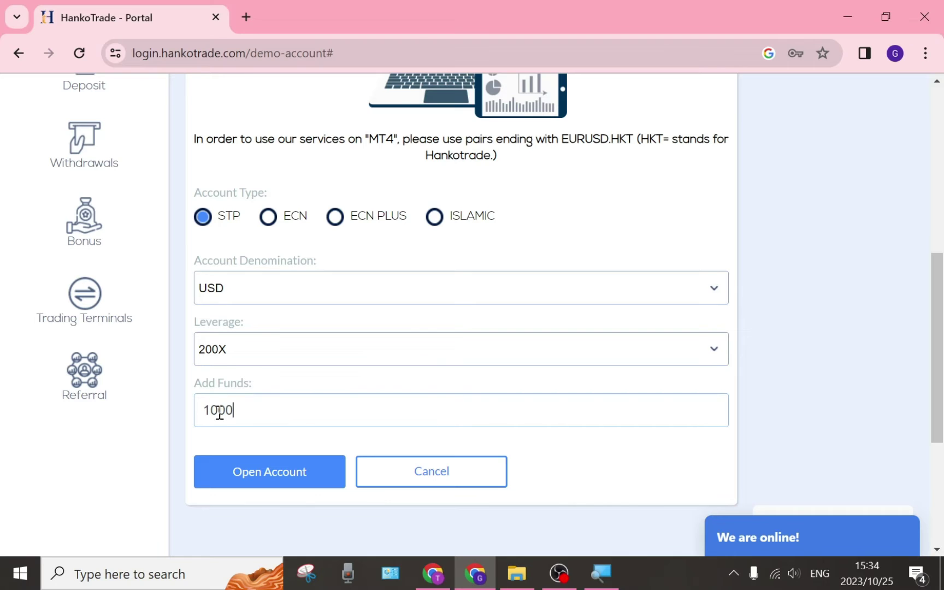
click(275, 476)
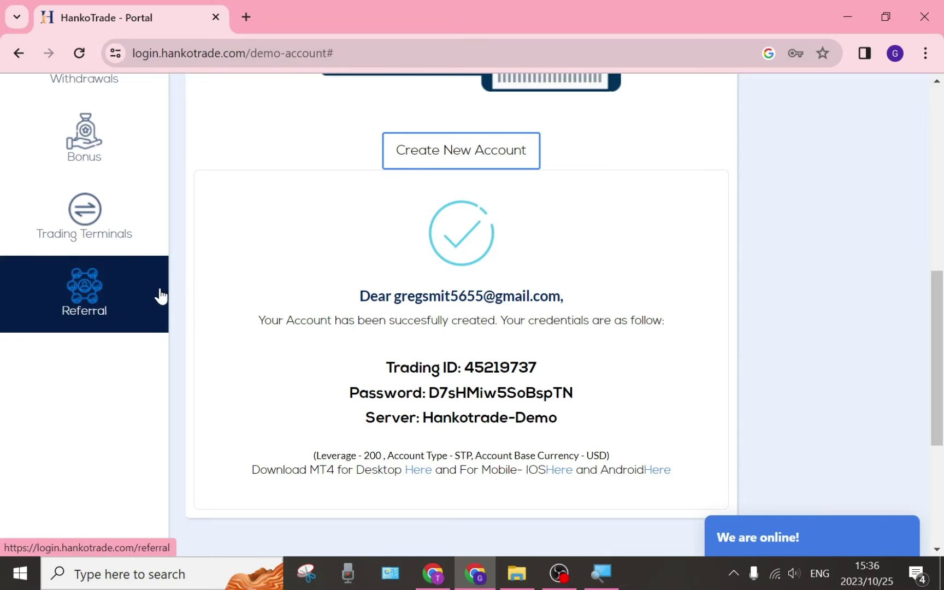
Download the MT4 Desktop installer from the trading terminals page.
click(99, 234)
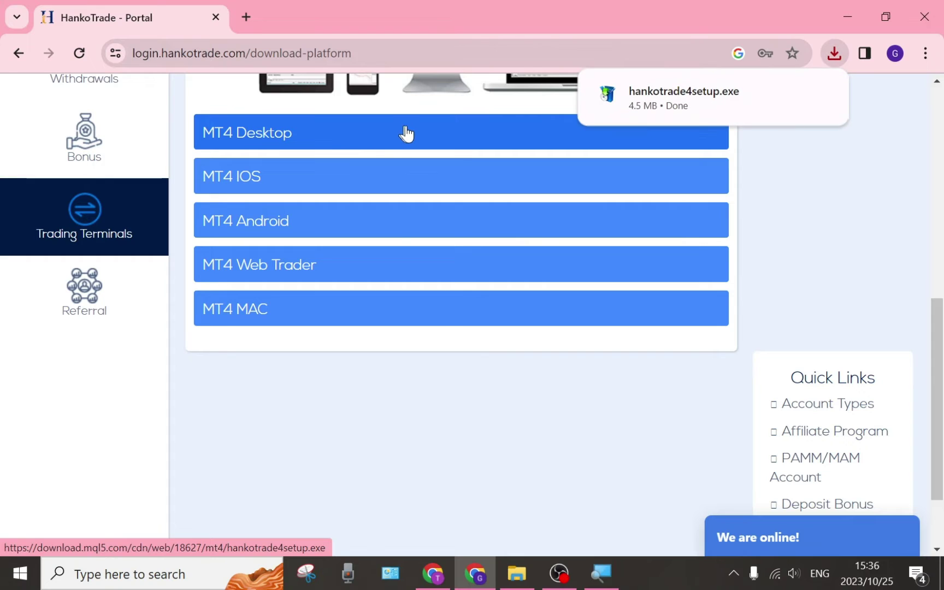
mouse_move(648, 107)
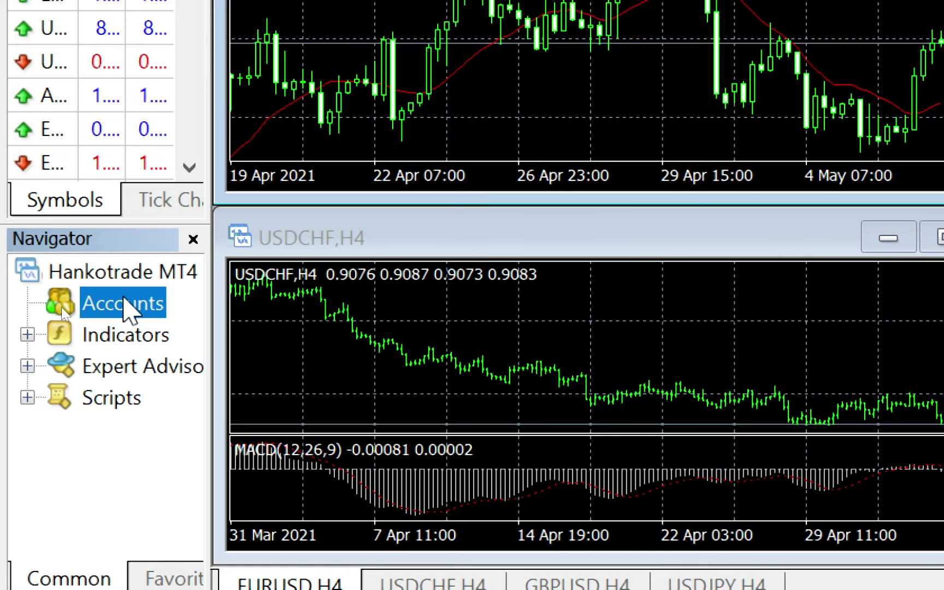
Open the trade account login for the Hankotrade-Demo server in the MT4 terminal, and switch to Chrome to look over the Hankotrade portal.
right_click(123, 298)
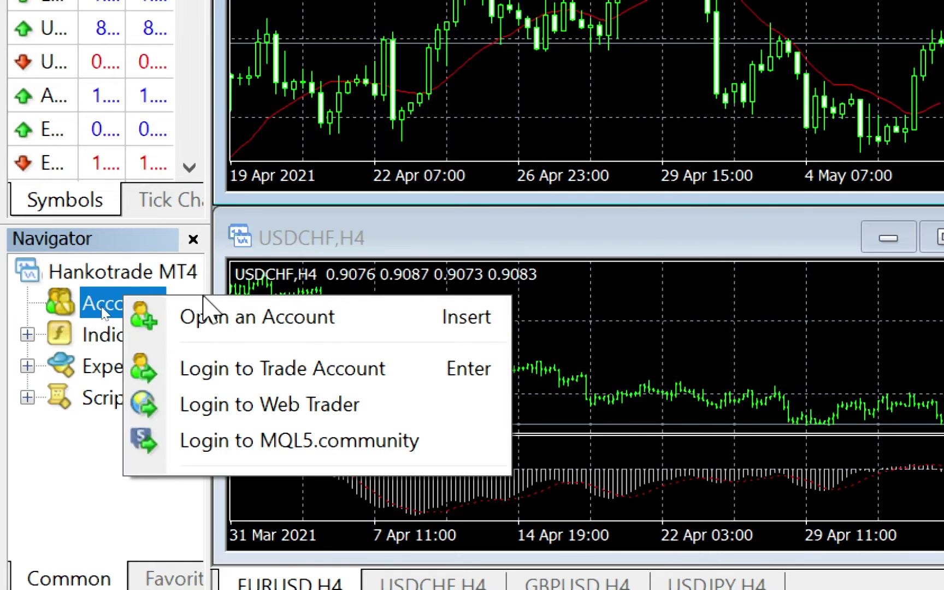
click(250, 377)
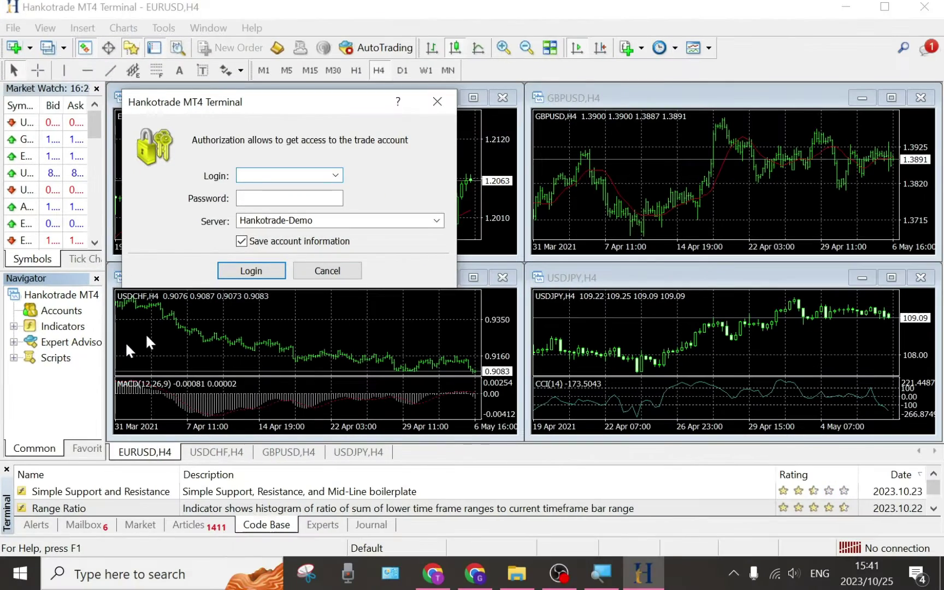
click(331, 175)
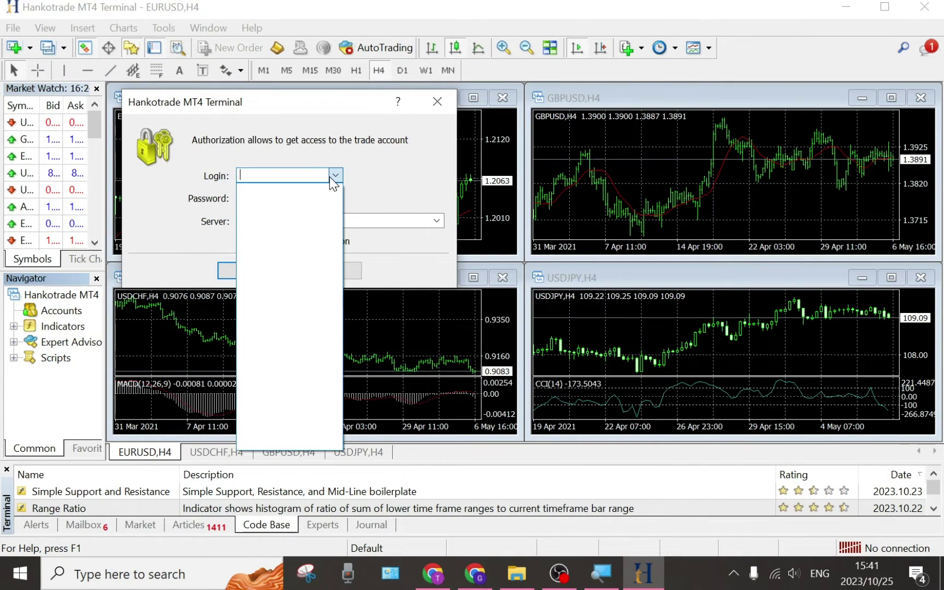
click(334, 176)
click(292, 198)
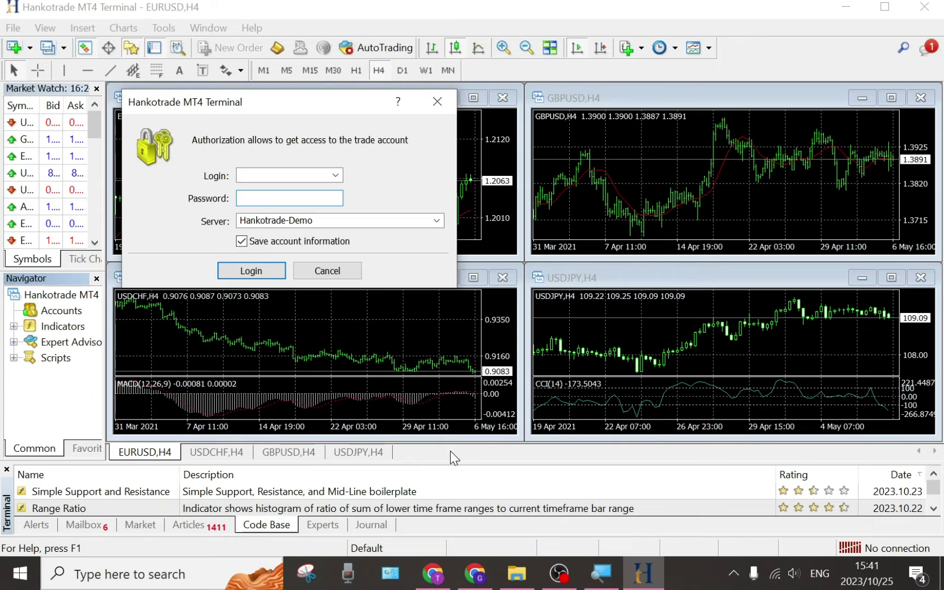
click(475, 574)
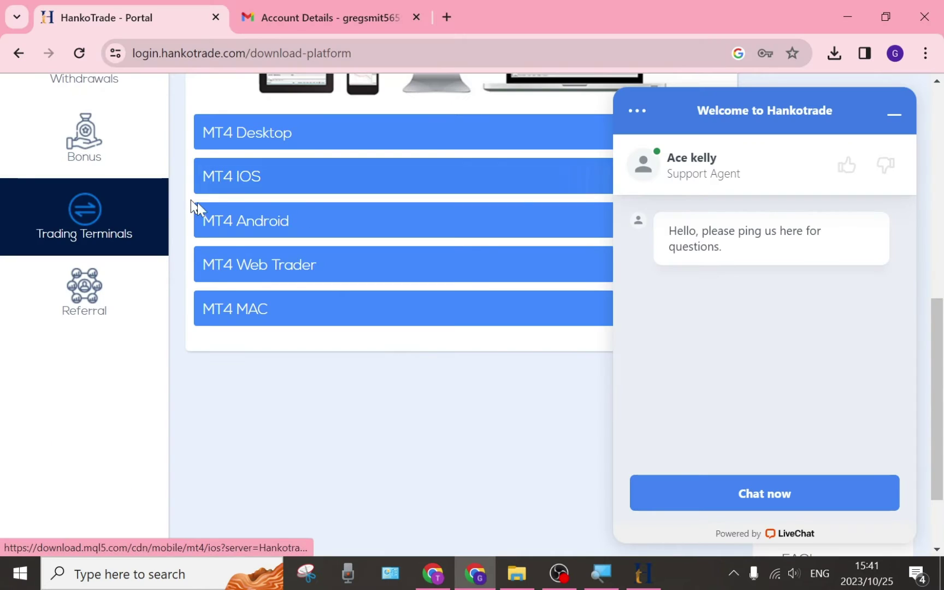
scroll(192, 203, up, 6)
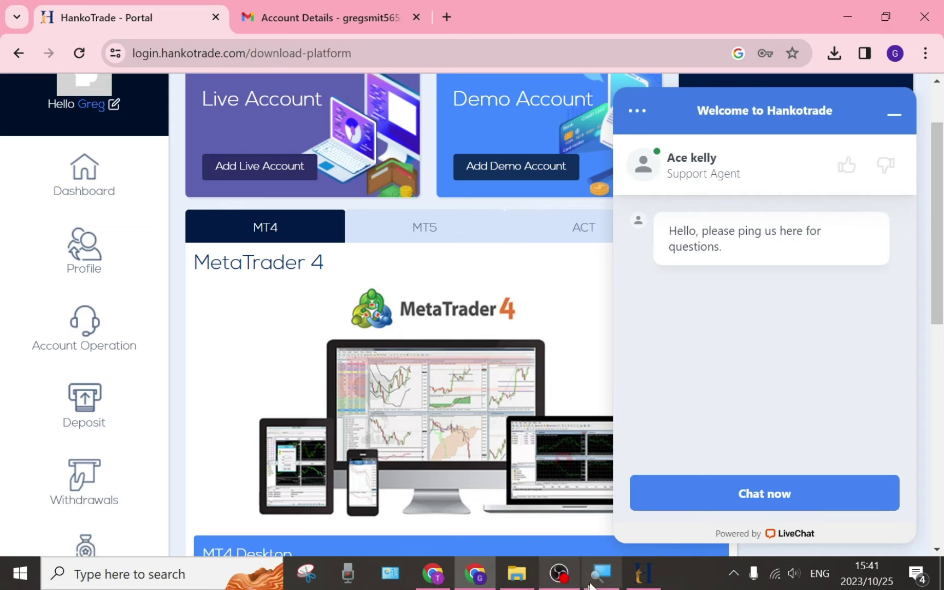
Return to the Hankotrade MT4 terminal and narrow the Market Watch and Navigator panes.
click(643, 580)
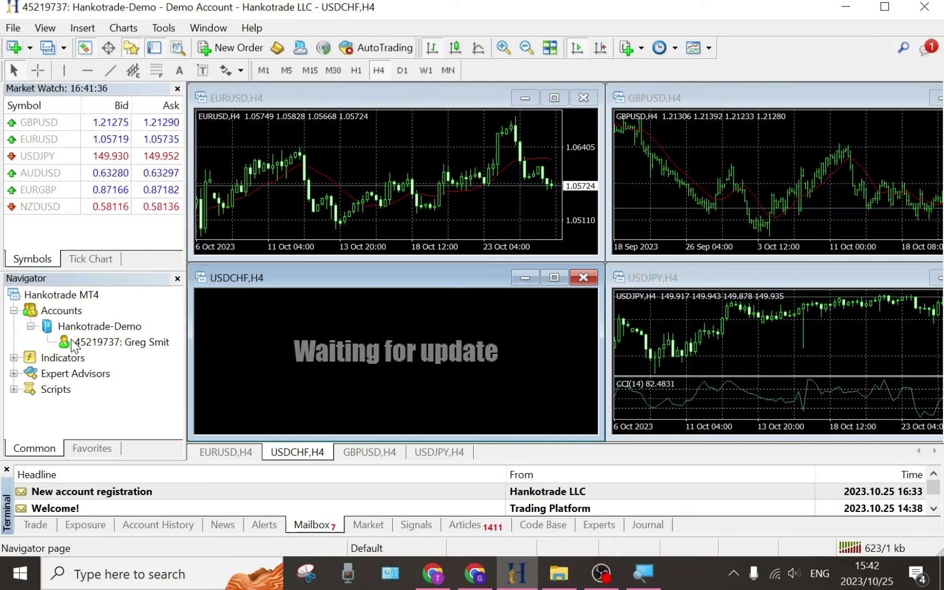
drag(184, 338, 136, 333)
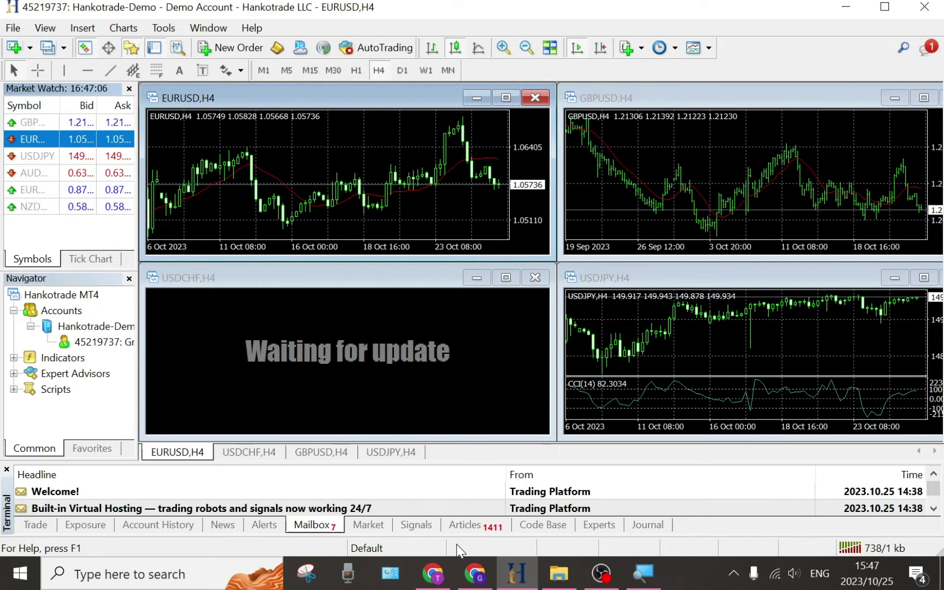
Switch to Chrome and review the recent trading accounts and quick links on the Hankotrade portal's dashboard.
click(475, 572)
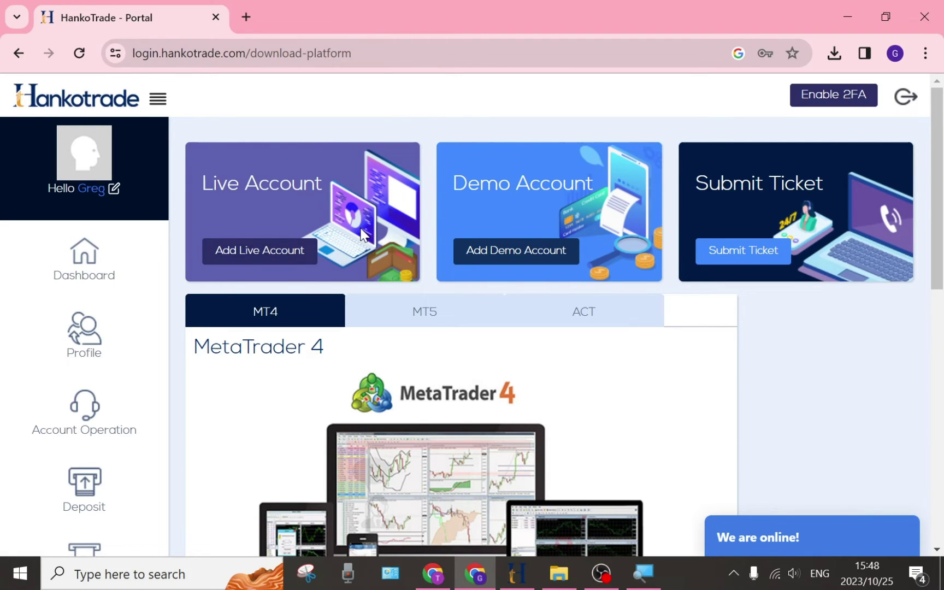
key(alt+Left)
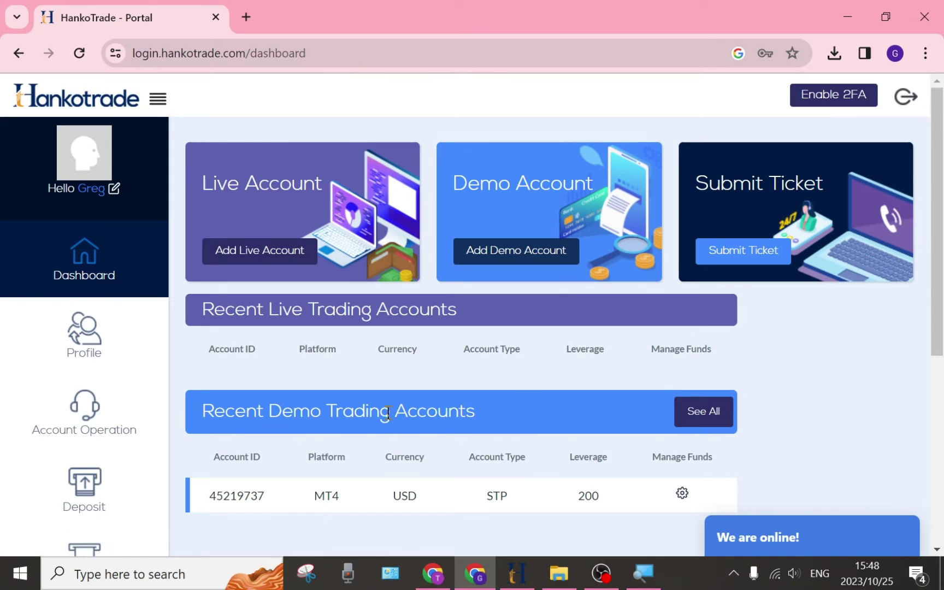
scroll(525, 401, down, 3)
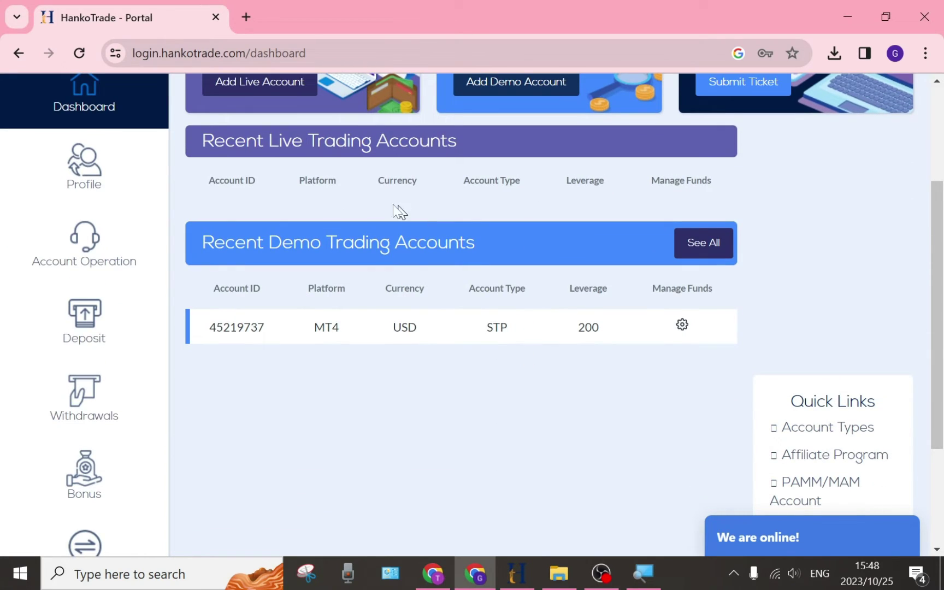
scroll(563, 399, down, 3)
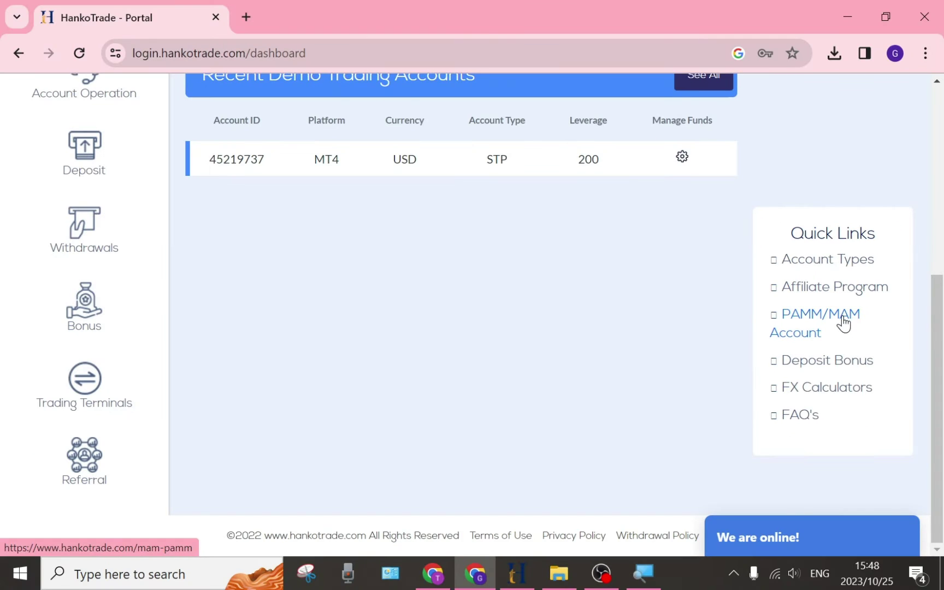
scroll(92, 314, up, 6)
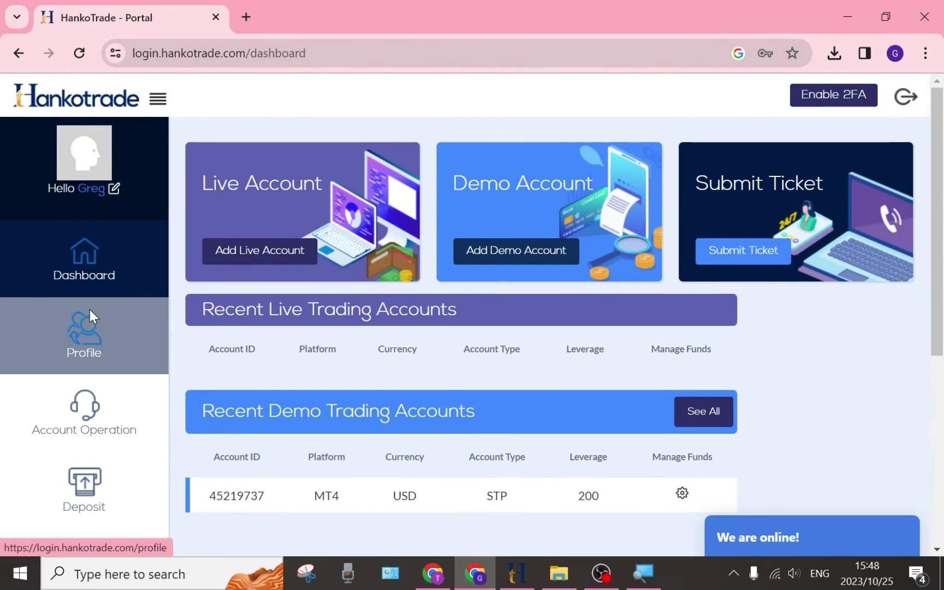
Open the profile page and review the personal details listed under My Information.
scroll(79, 248, down, 2)
click(80, 248)
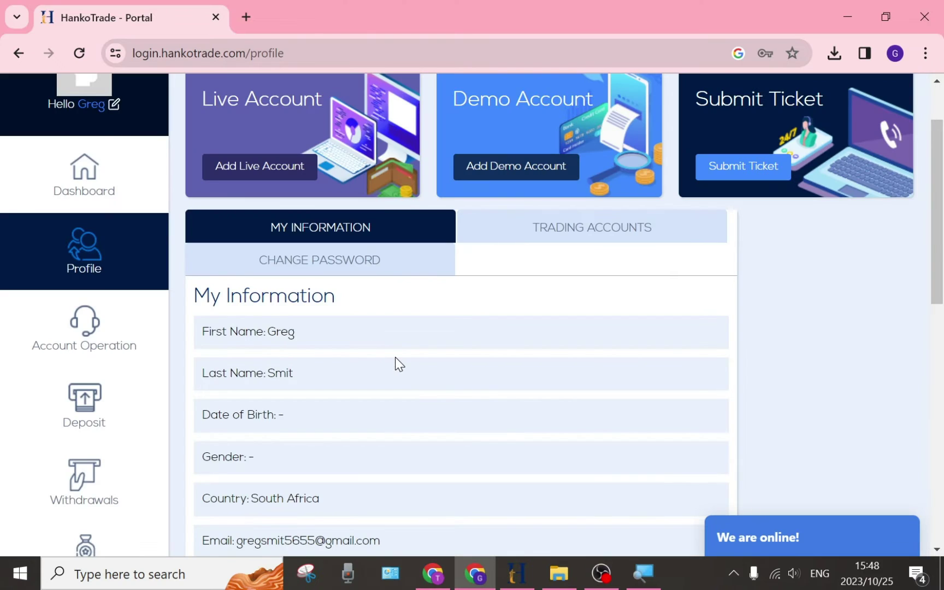
scroll(398, 370, down, 6)
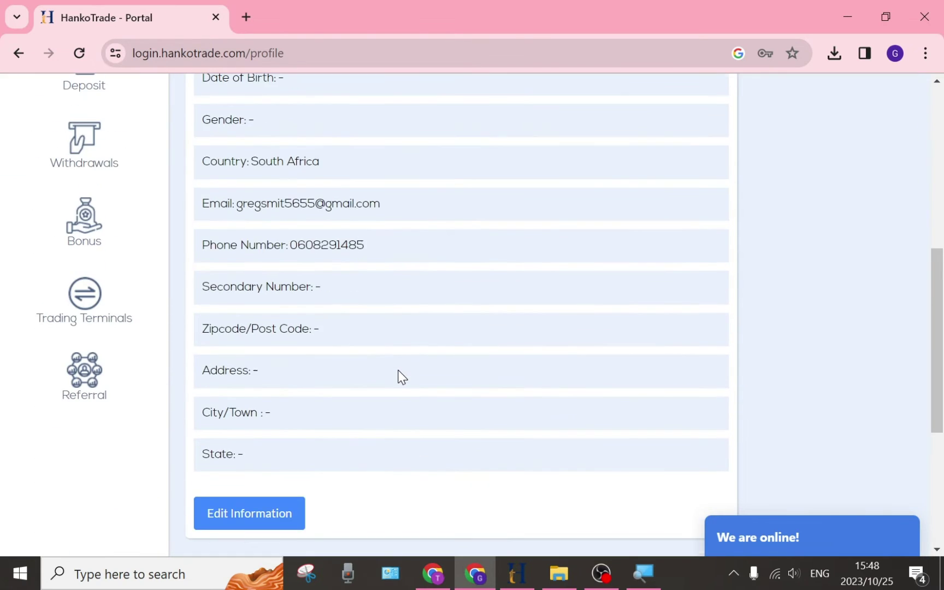
scroll(349, 291, down, 3)
scroll(349, 298, up, 8)
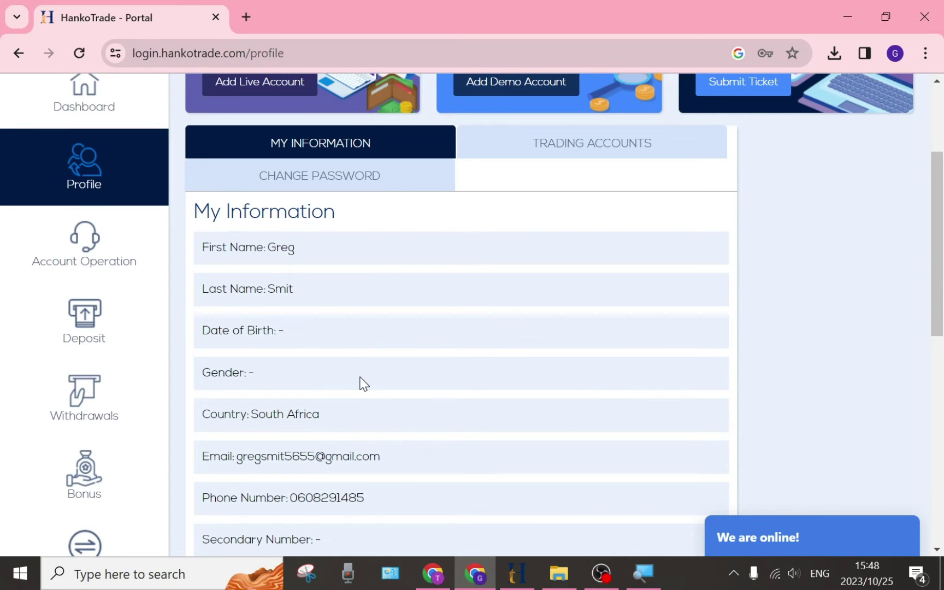
Look over the Change Leverage form under Account Operation, and review the Deposit page's crypto currency and deposit transaction sections.
click(97, 257)
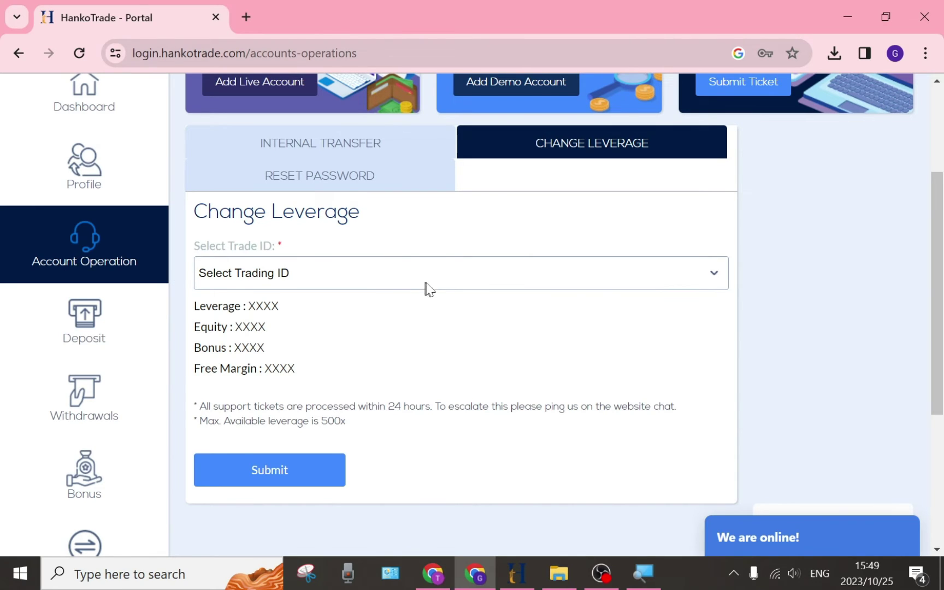
click(72, 338)
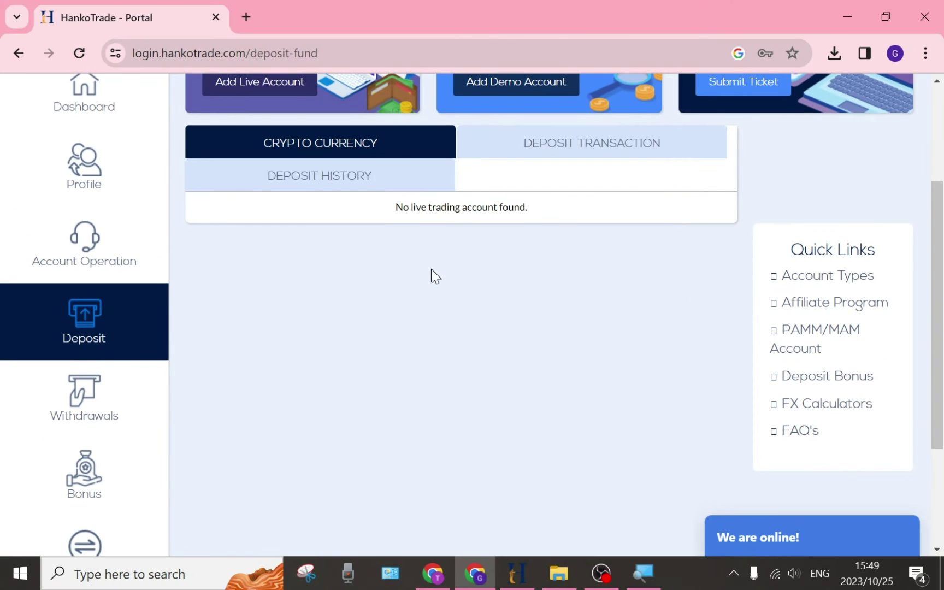
click(344, 155)
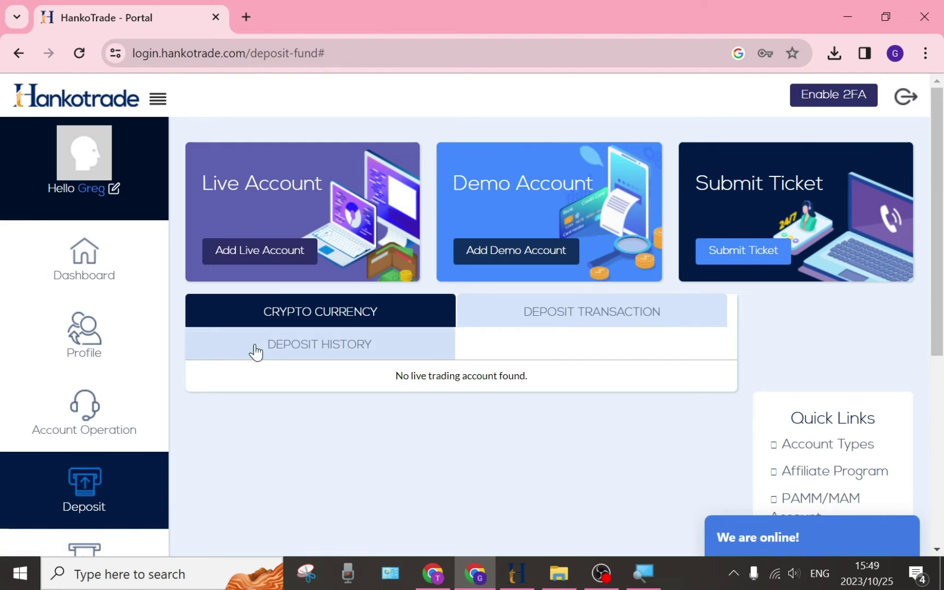
click(537, 324)
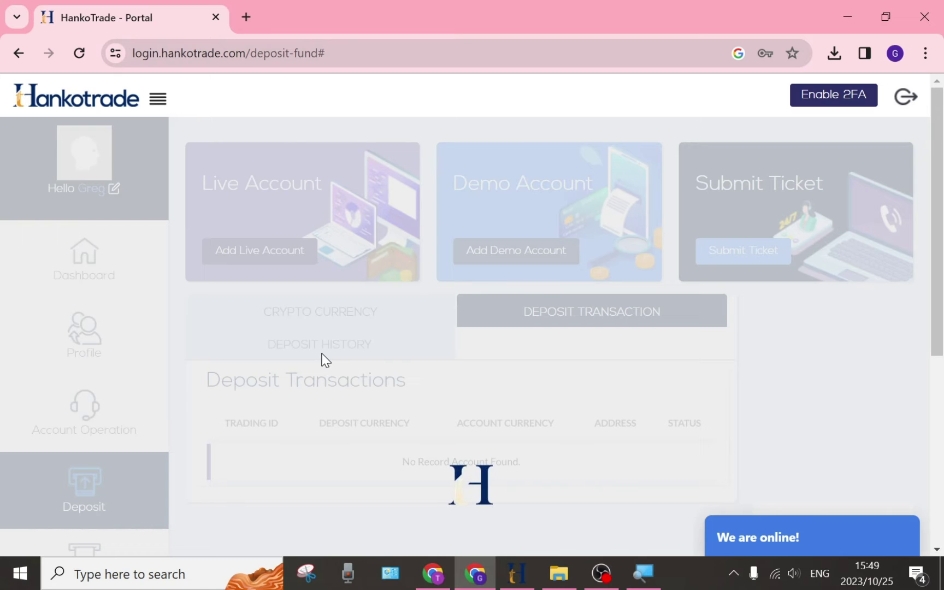
scroll(546, 381, down, 2)
scroll(448, 403, down, 3)
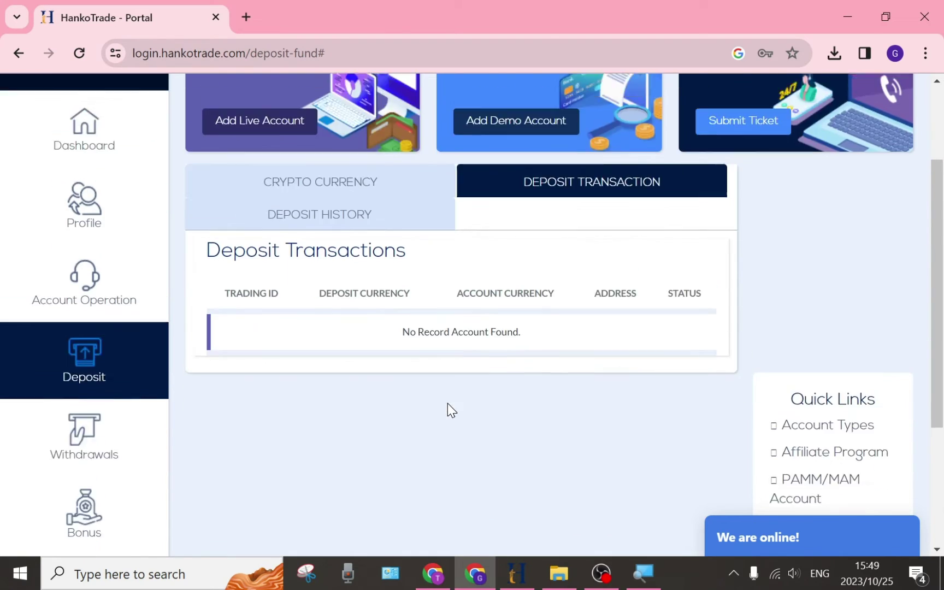
scroll(451, 395, up, 5)
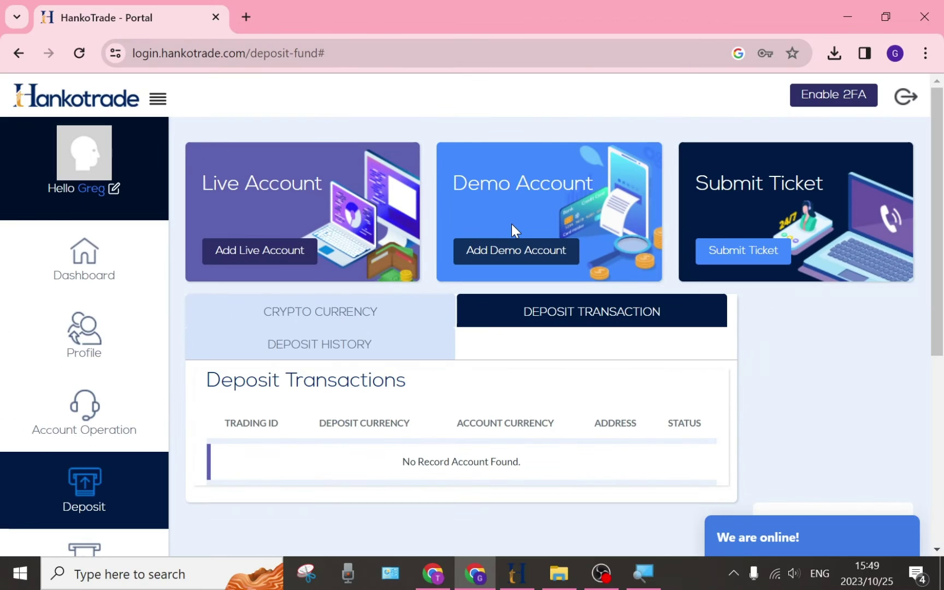
scroll(480, 339, down, 2)
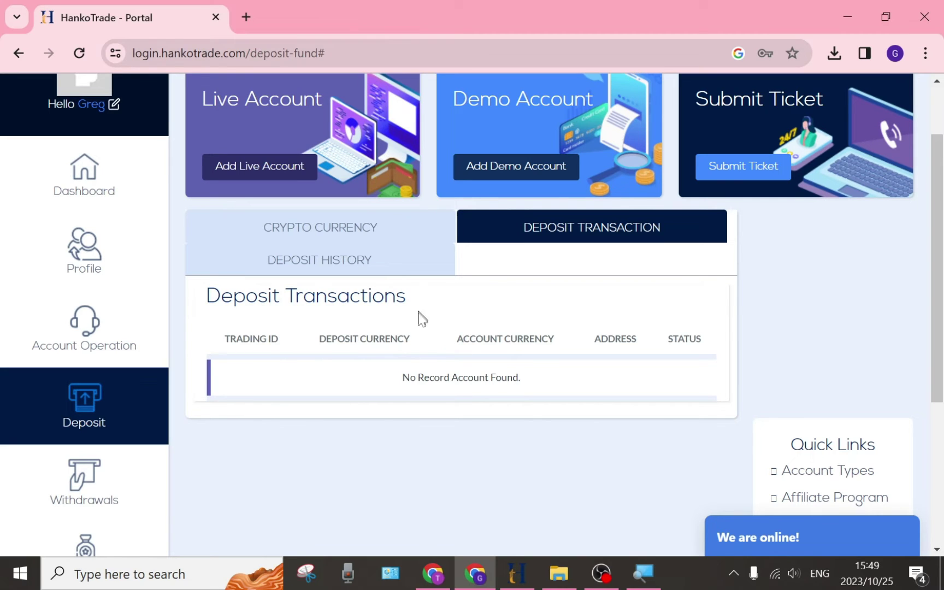
scroll(410, 354, down, 1)
scroll(407, 354, up, 1)
scroll(232, 381, down, 3)
Look over the Withdrawals page, and examine the bonus request form and its trading ID choices on the Bonus page.
click(75, 318)
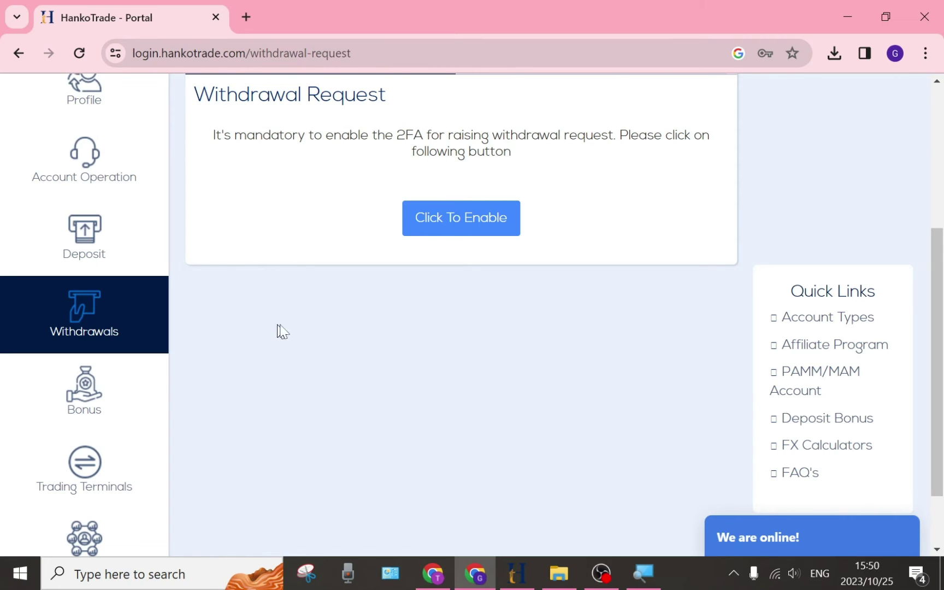
click(103, 402)
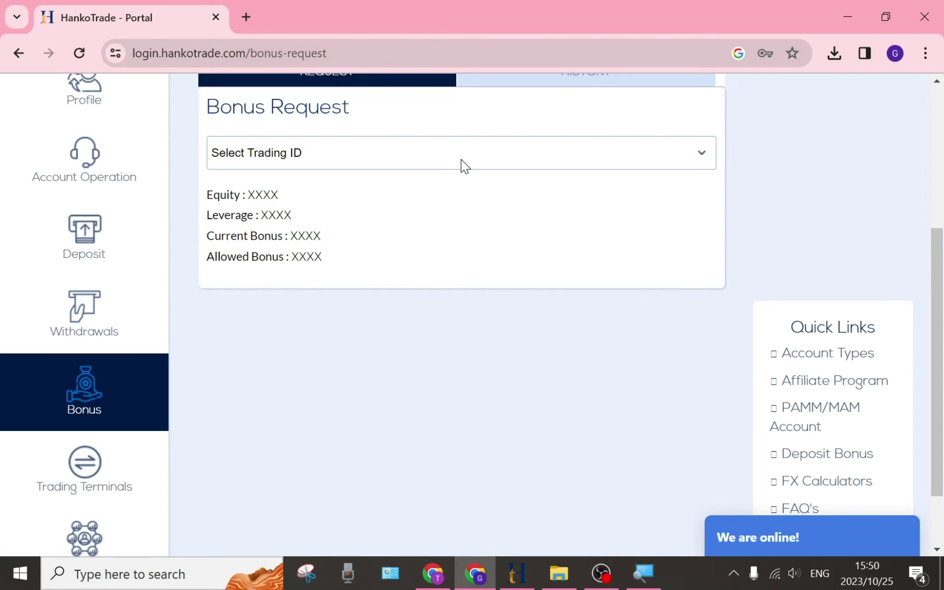
click(318, 159)
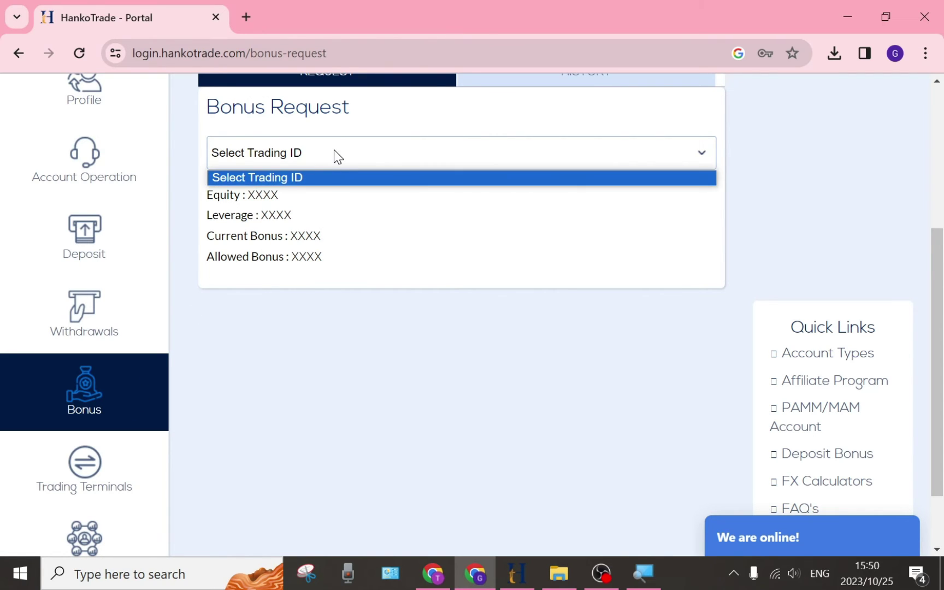
click(335, 153)
scroll(428, 230, up, 5)
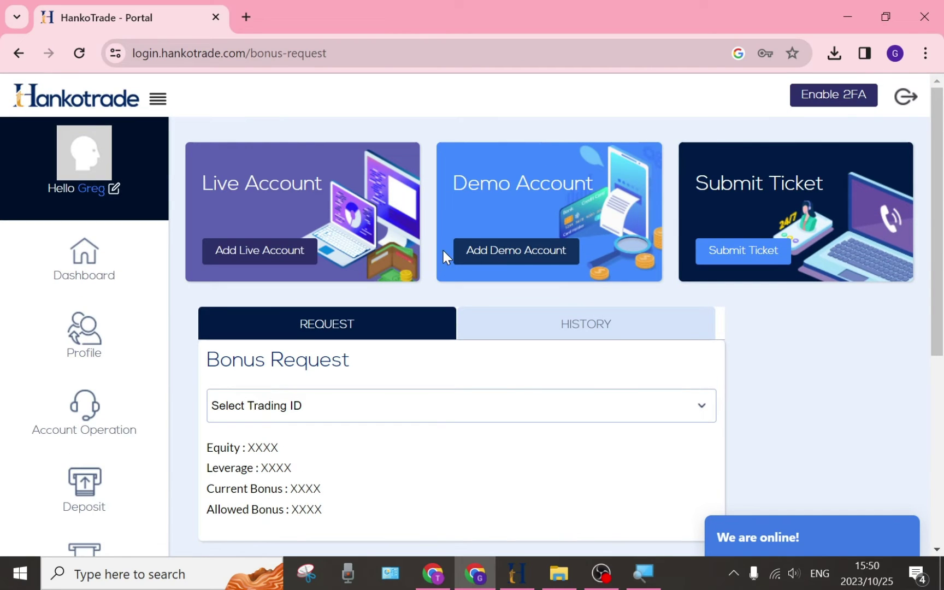
scroll(444, 257, down, 5)
scroll(437, 211, up, 2)
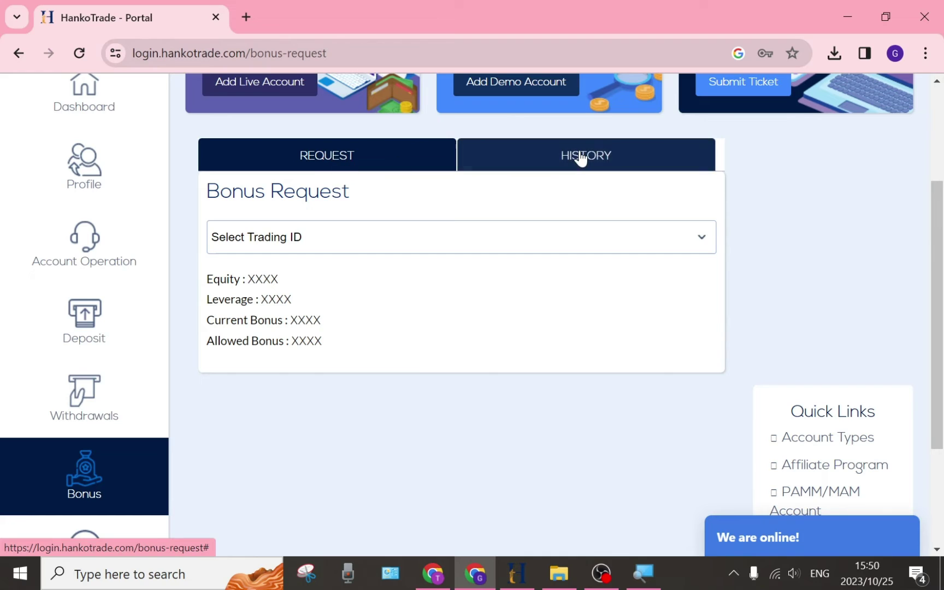
scroll(177, 365, down, 3)
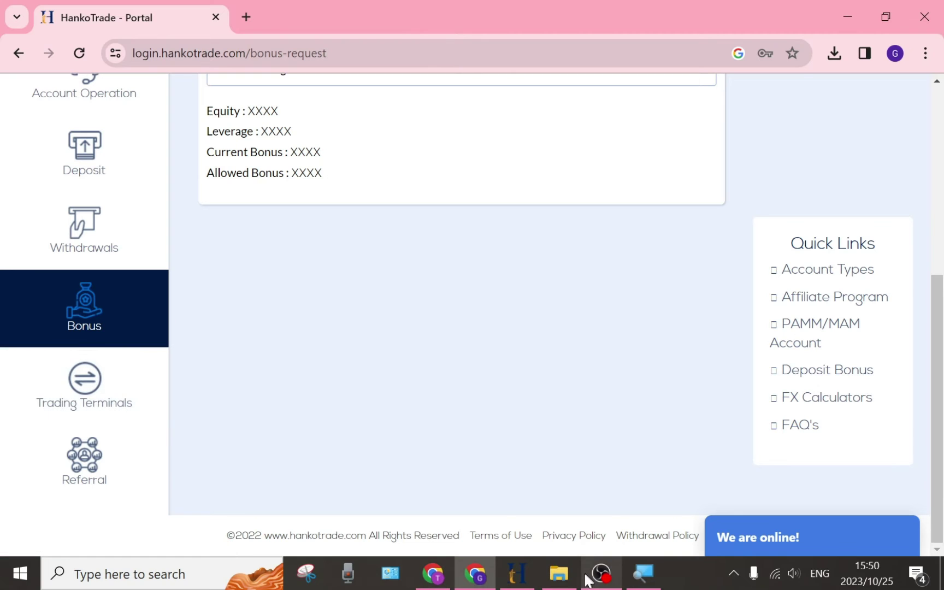
Glance at the Hankotrade MT4 terminal, return to Chrome and look over the portal's Referral page.
click(517, 573)
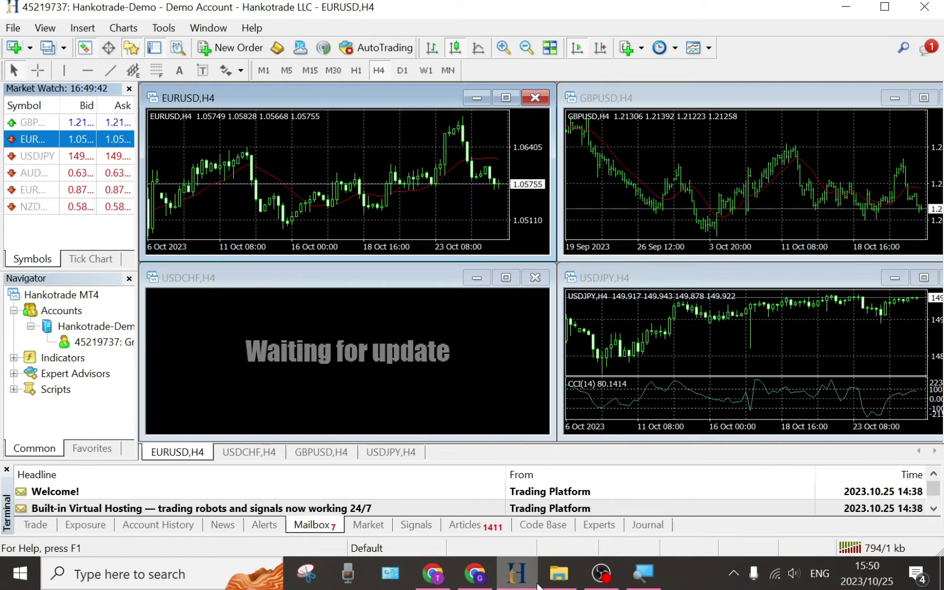
click(475, 574)
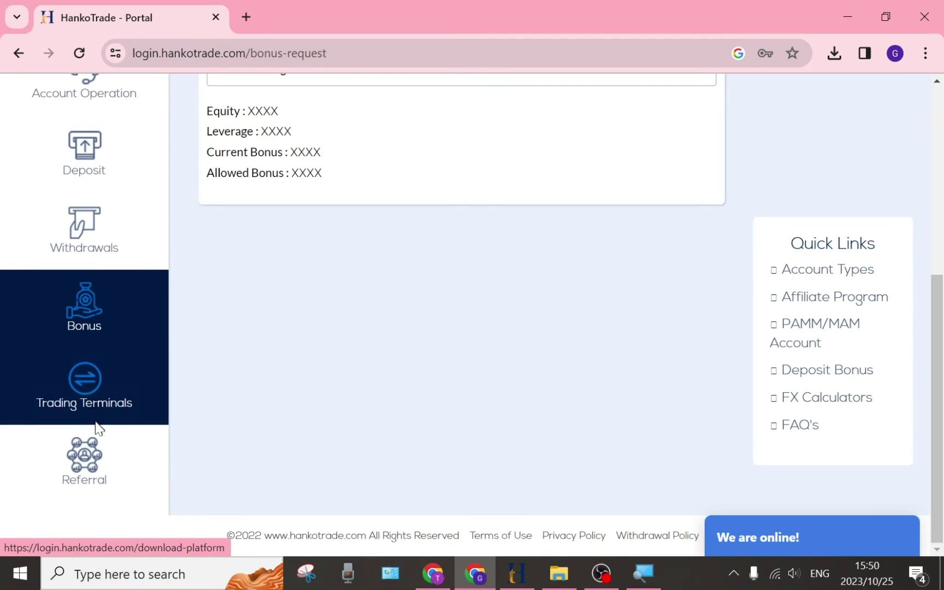
click(75, 475)
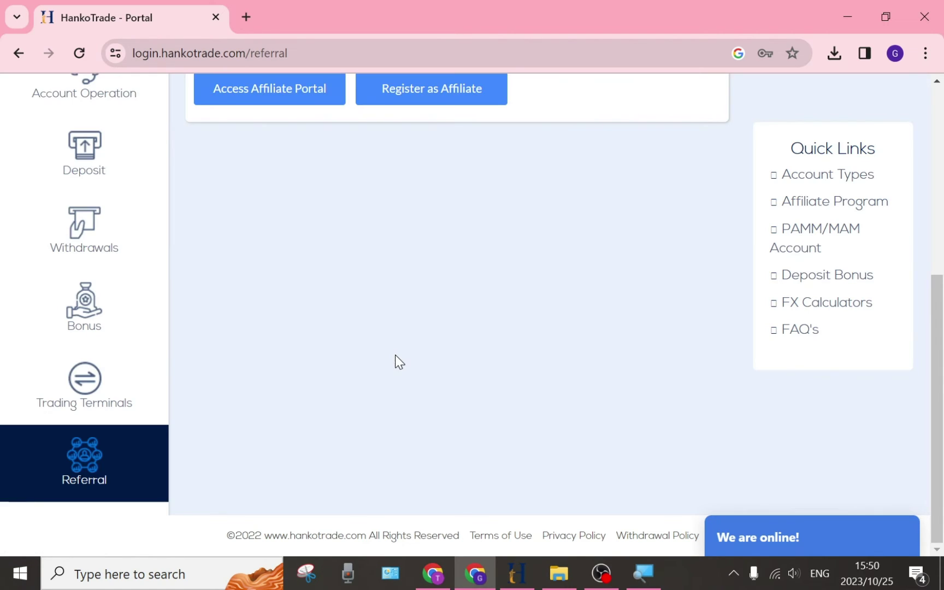
scroll(280, 329, up, 6)
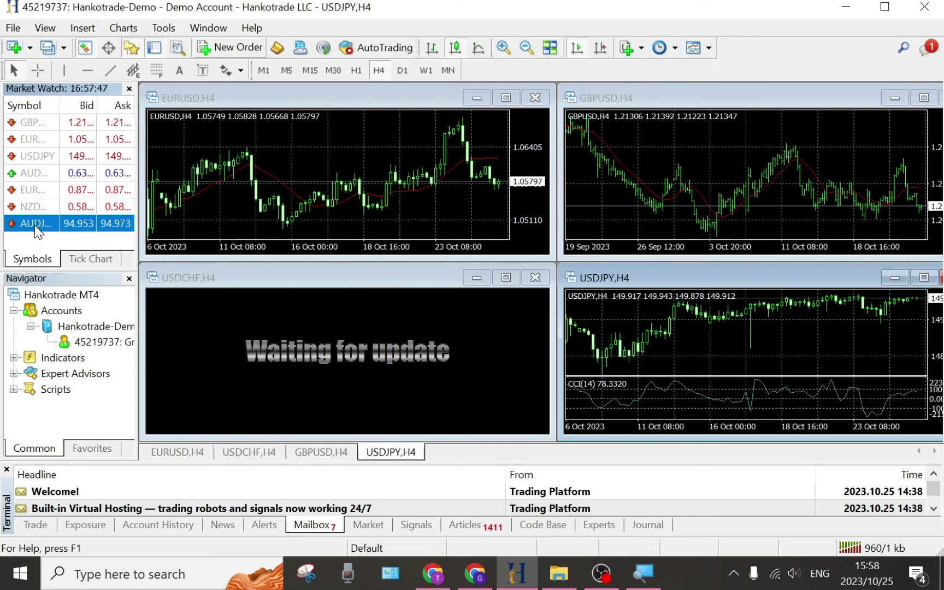
Open the Symbols list from the Market Watch and browse the instruments in the Forex.HKT group.
right_click(49, 235)
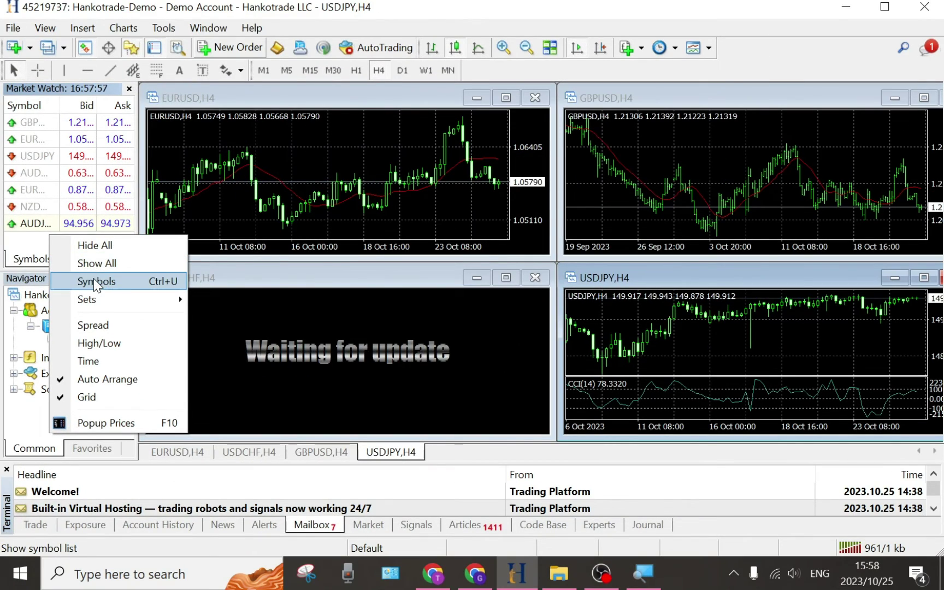
click(96, 281)
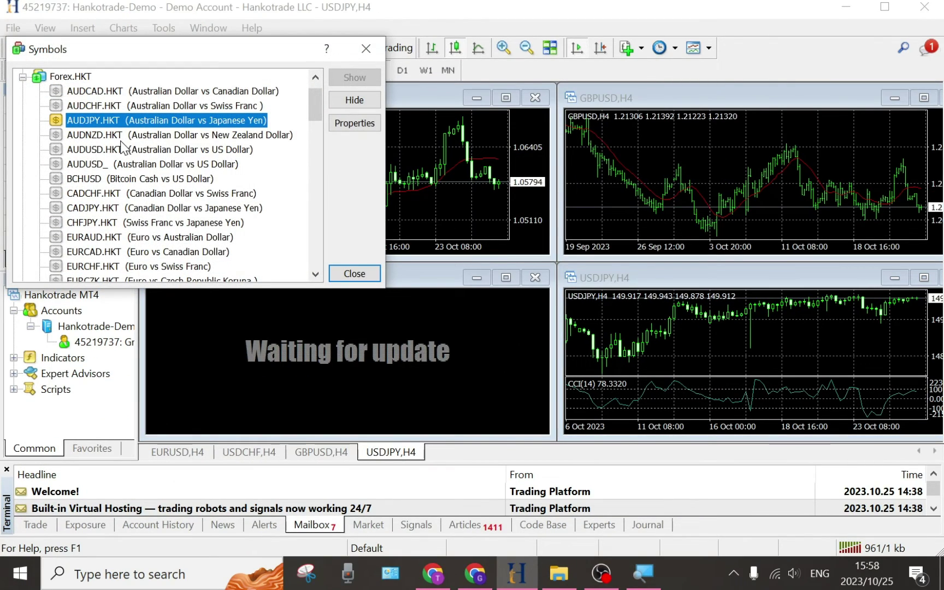
scroll(131, 139, up, 1)
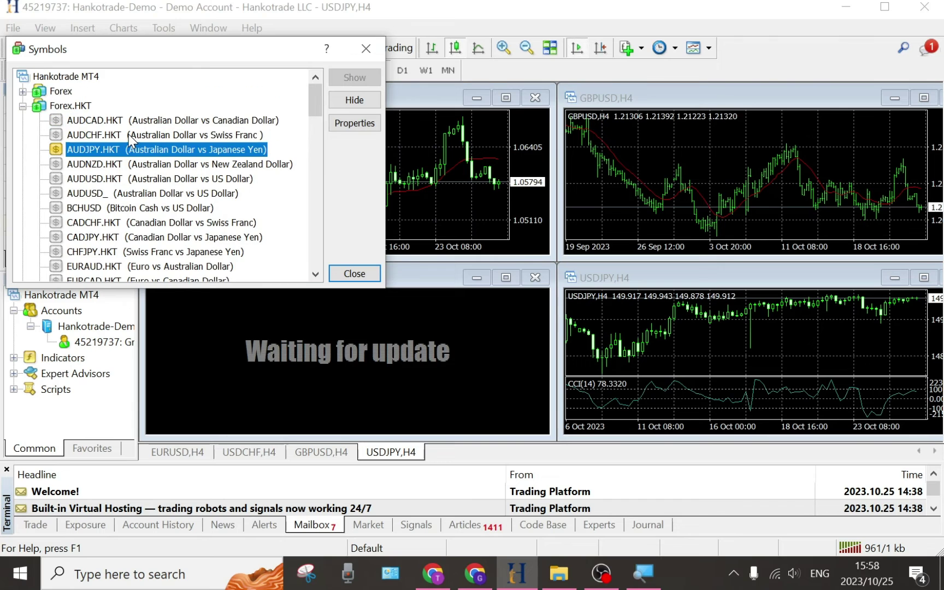
click(23, 106)
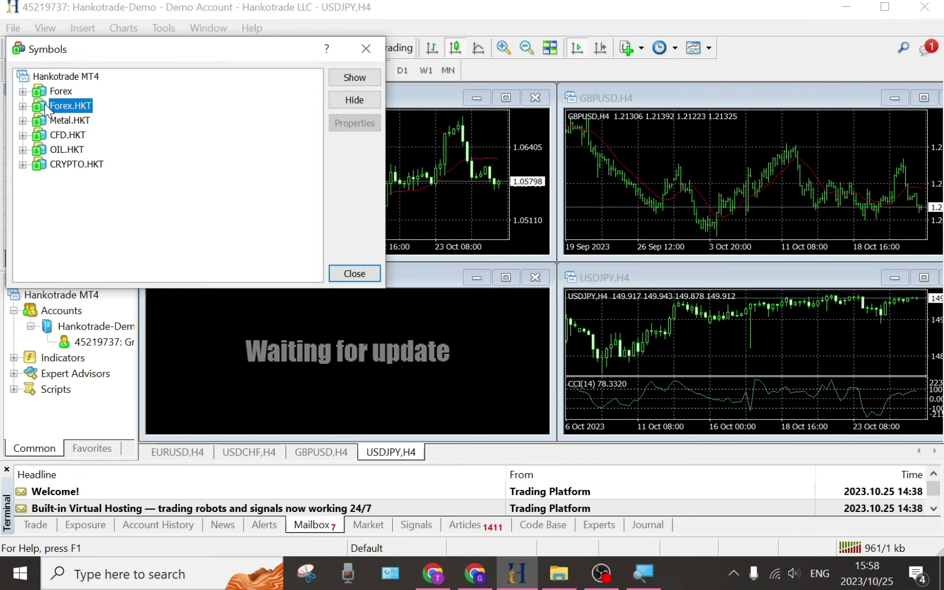
click(23, 106)
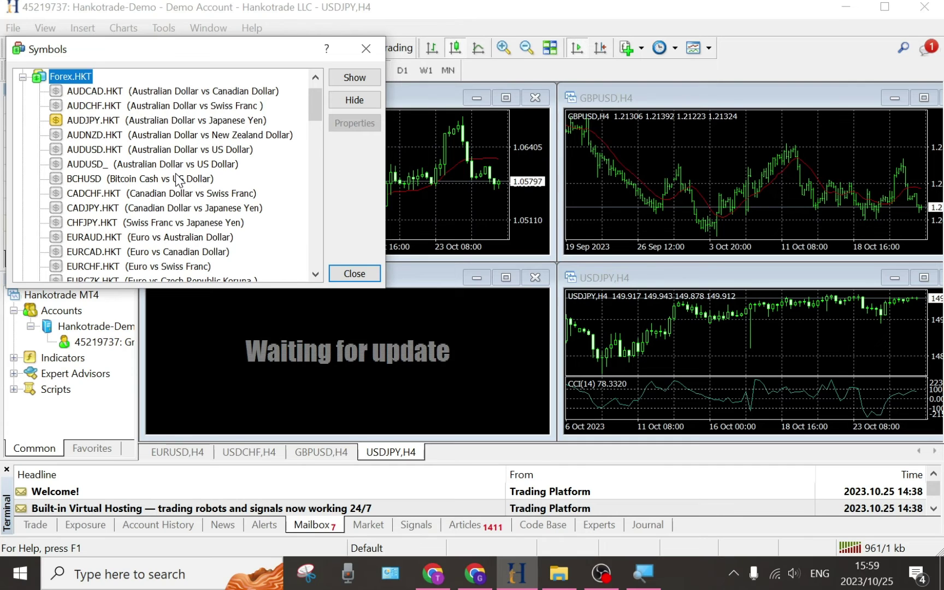
scroll(143, 188, down, 3)
scroll(152, 205, up, 4)
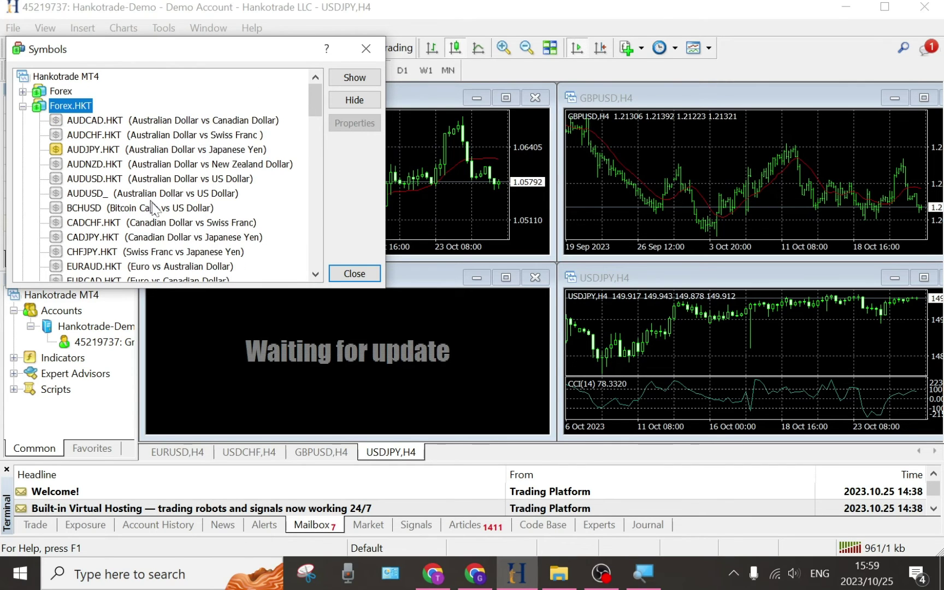
Show BCHUSD (Bitcoin Cash vs US Dollar) in the Market Watch and close the Symbols list.
click(56, 213)
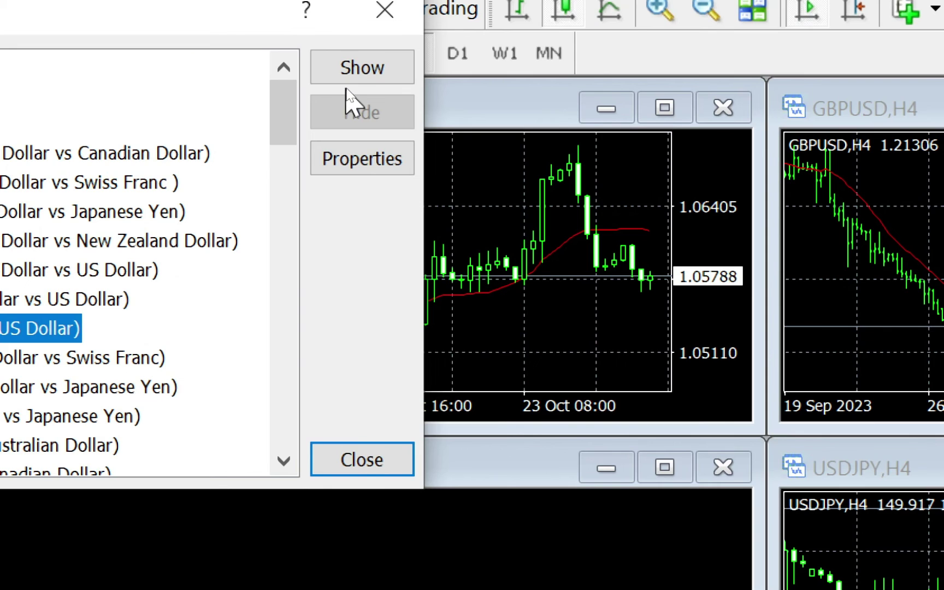
click(346, 78)
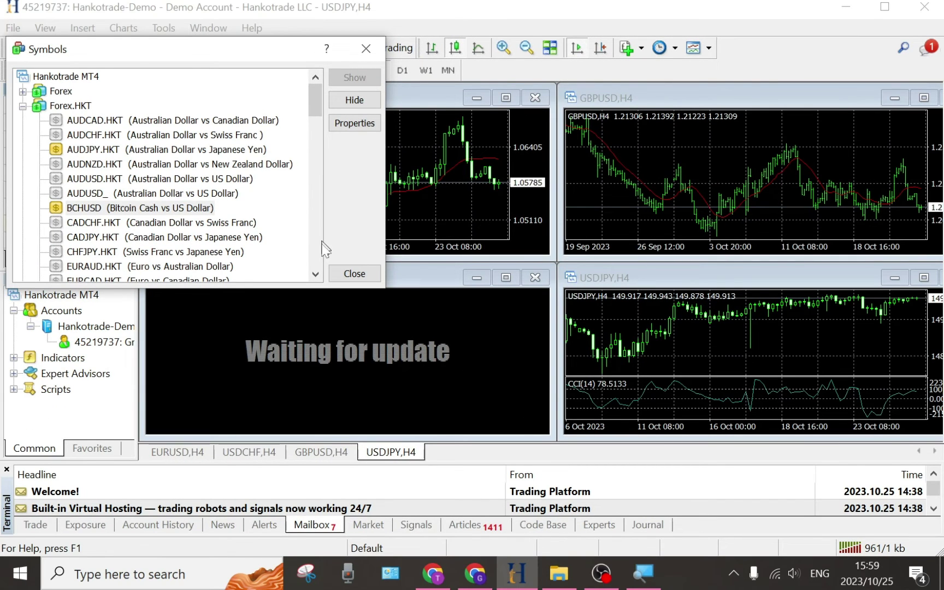
click(354, 274)
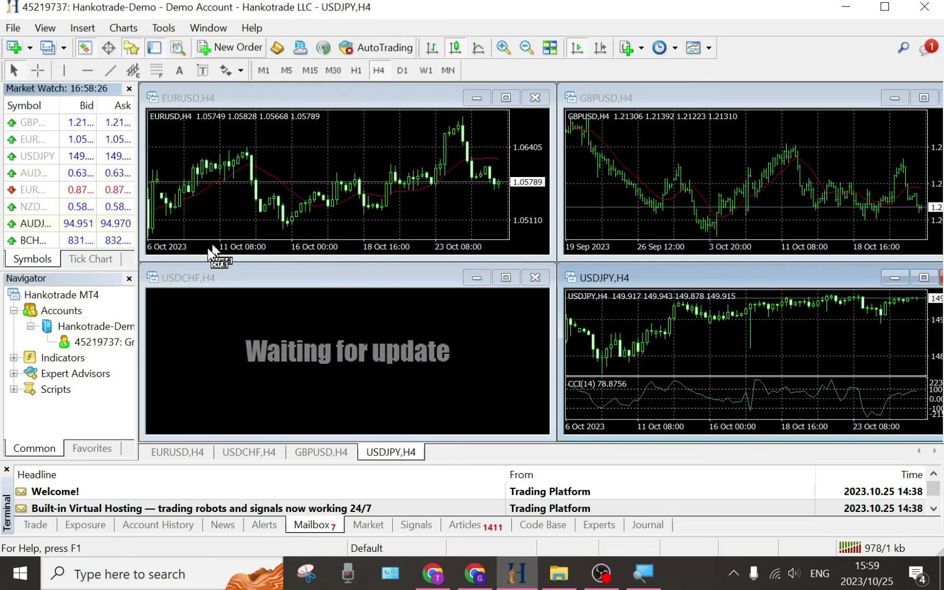
Hide the greyed-out NZD pair, the lower EUR pair and the greyed-out AUD pair from the Market Watch, and try to hide USDJPY.
right_click(39, 205)
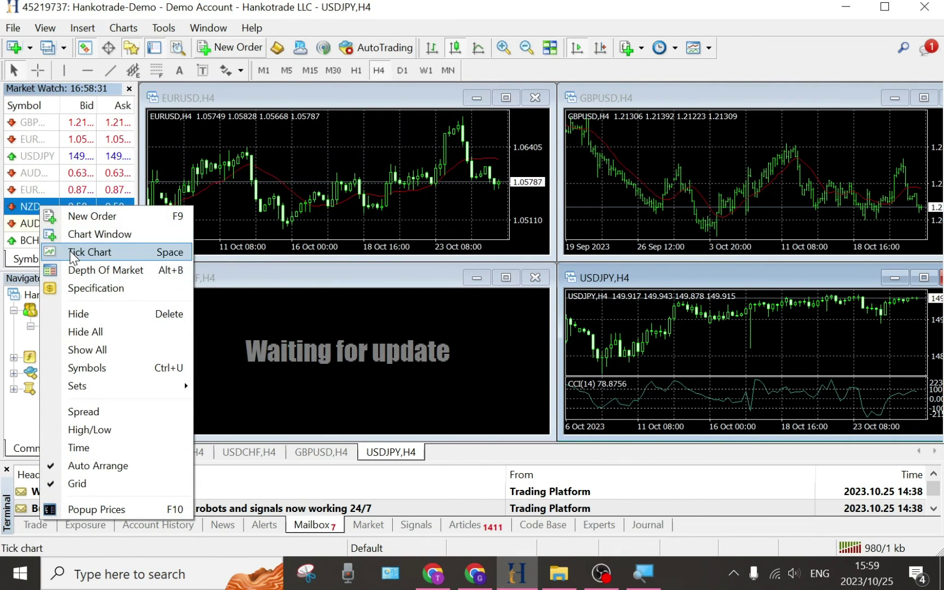
click(103, 314)
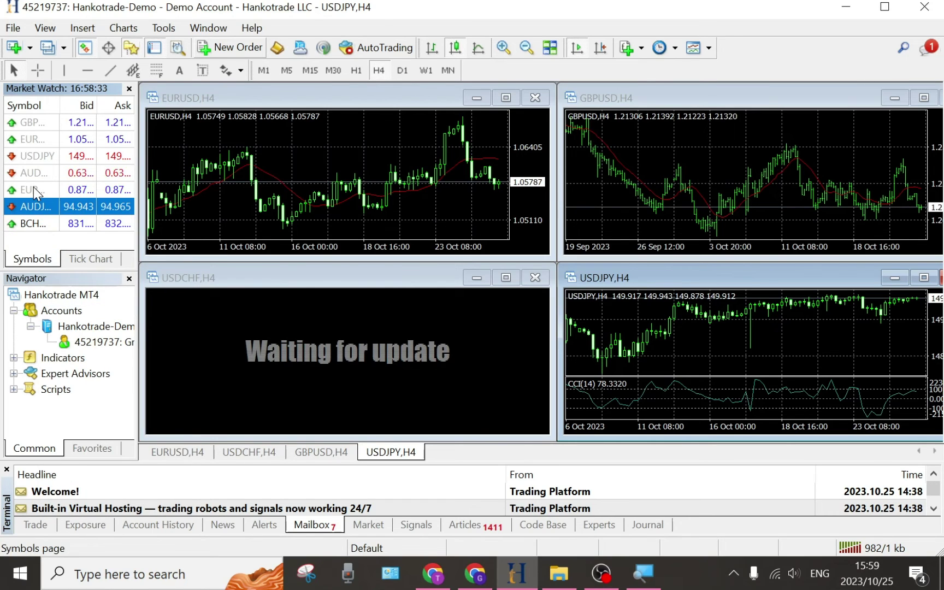
right_click(33, 187)
click(91, 290)
right_click(44, 166)
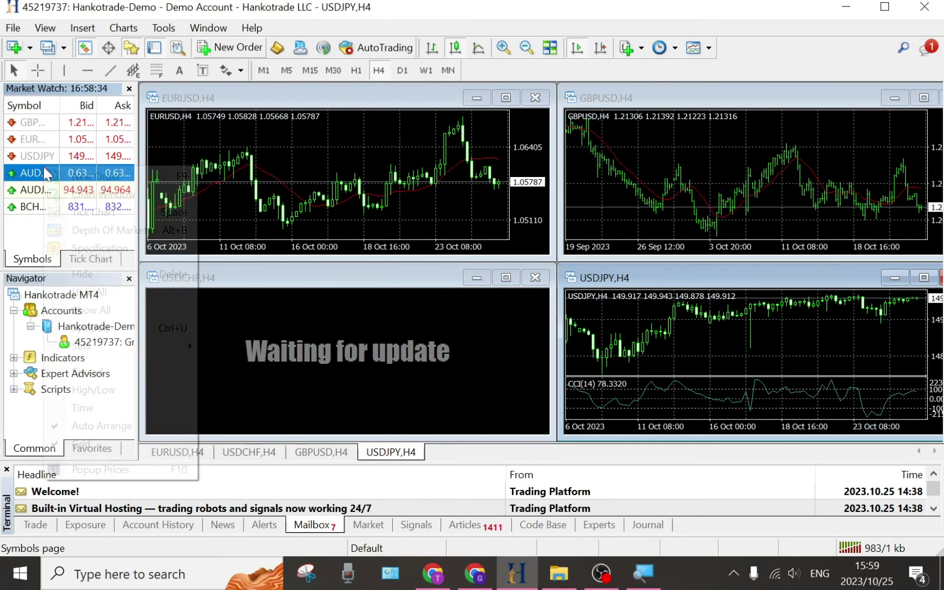
click(93, 276)
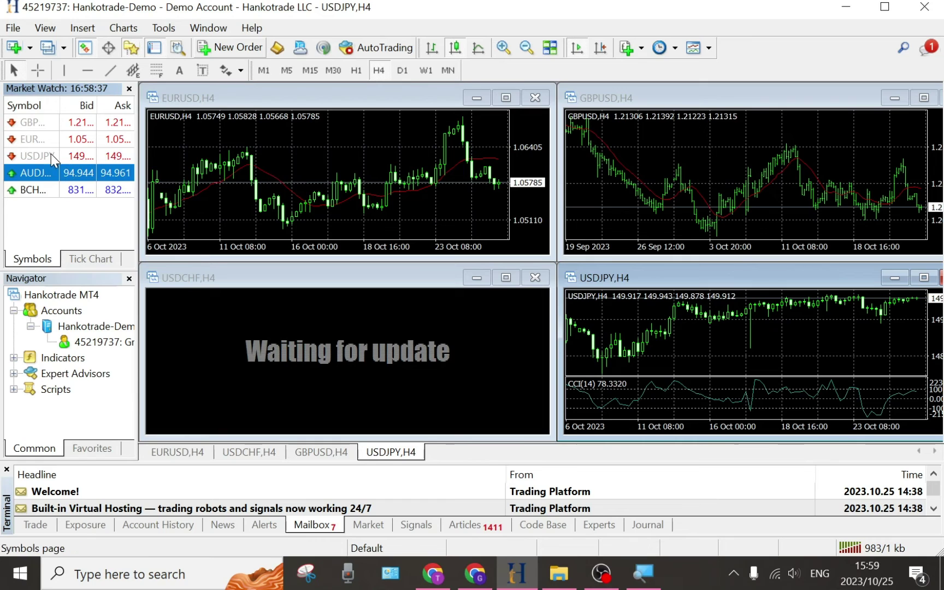
right_click(51, 155)
click(99, 263)
click(48, 141)
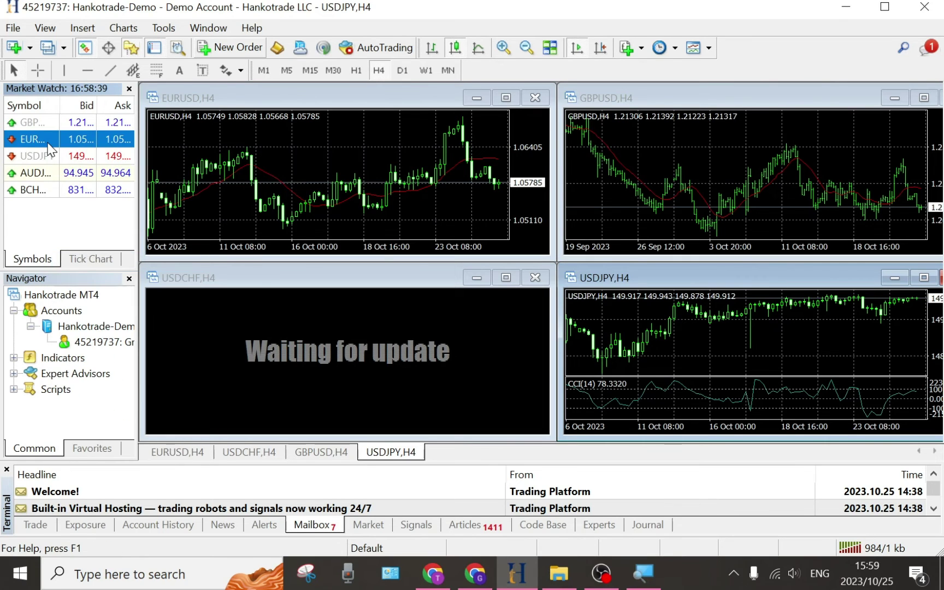
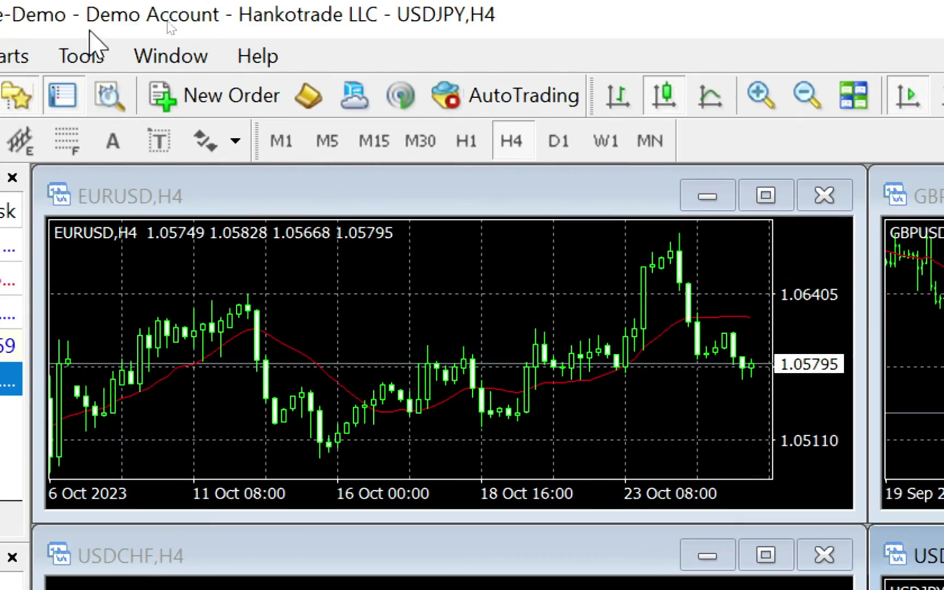
Open a new order and set its symbol to BCHUSD, Bitcoin Cash vs US Dollar.
click(217, 82)
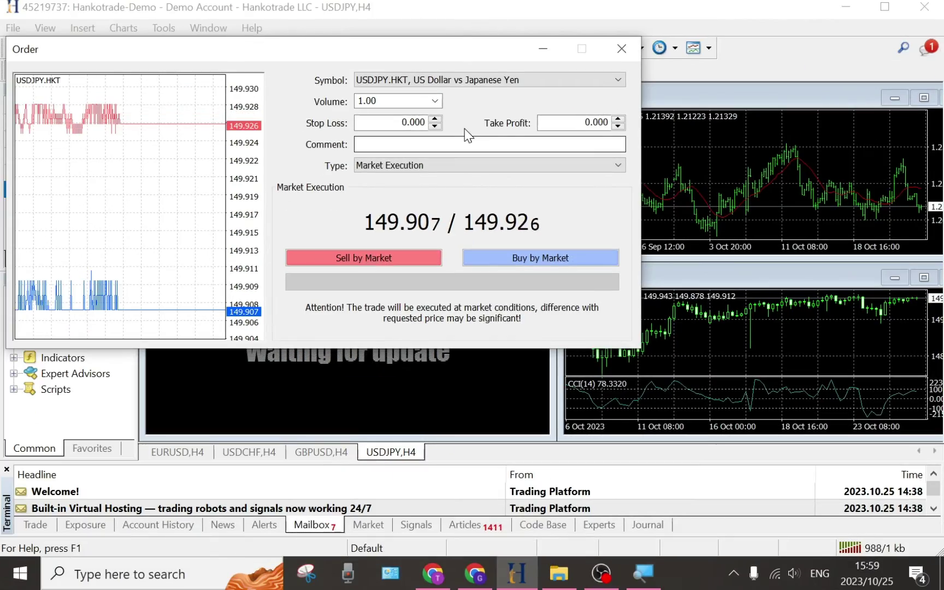
click(463, 76)
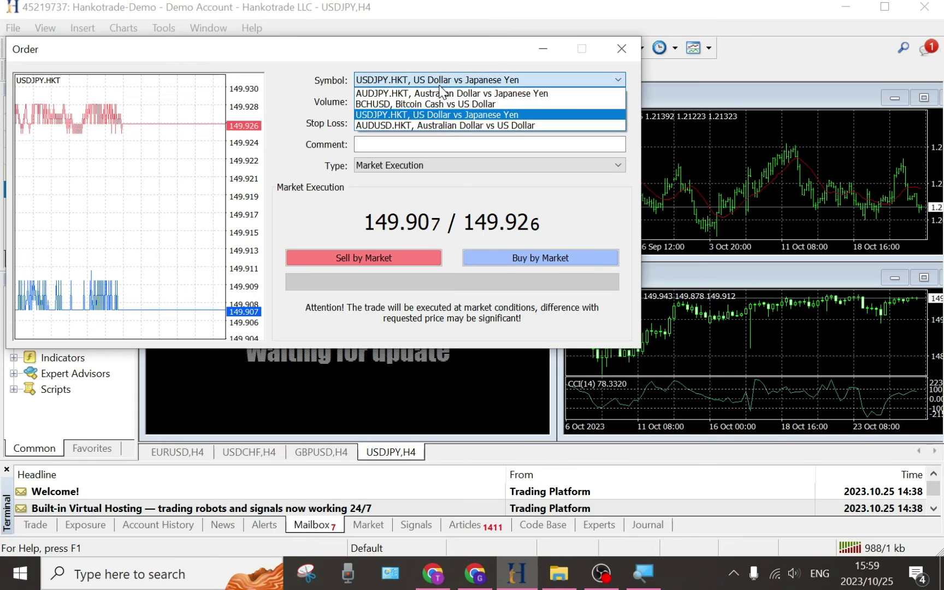
click(436, 104)
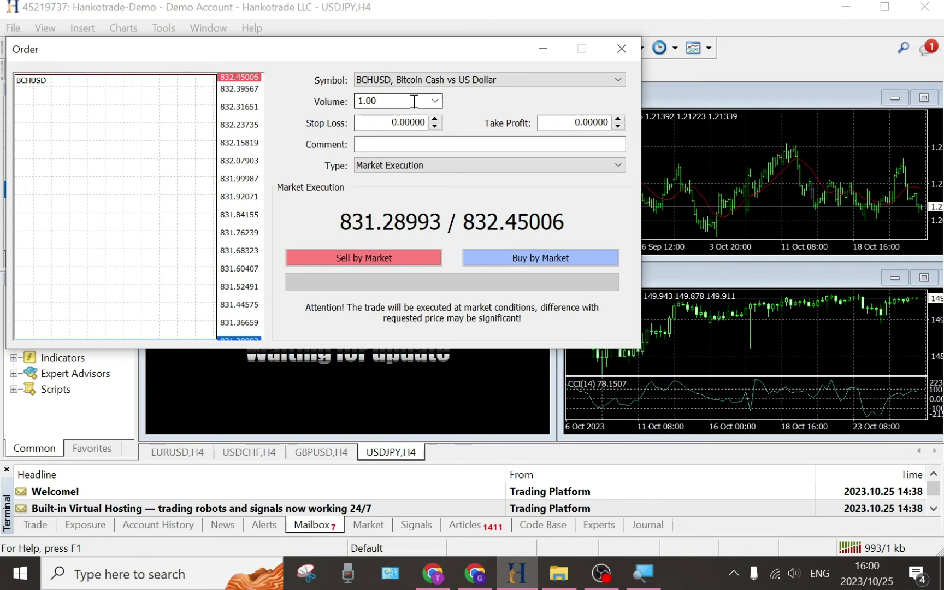
Set the BCHUSD order's volume to 2.00 and go through its stop loss, take profit and comment fields.
click(434, 101)
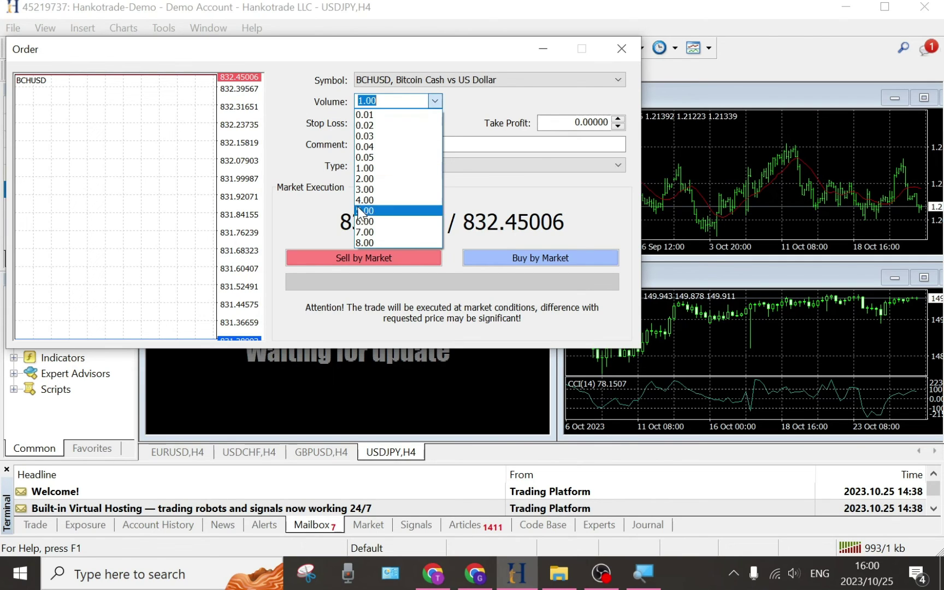
click(372, 178)
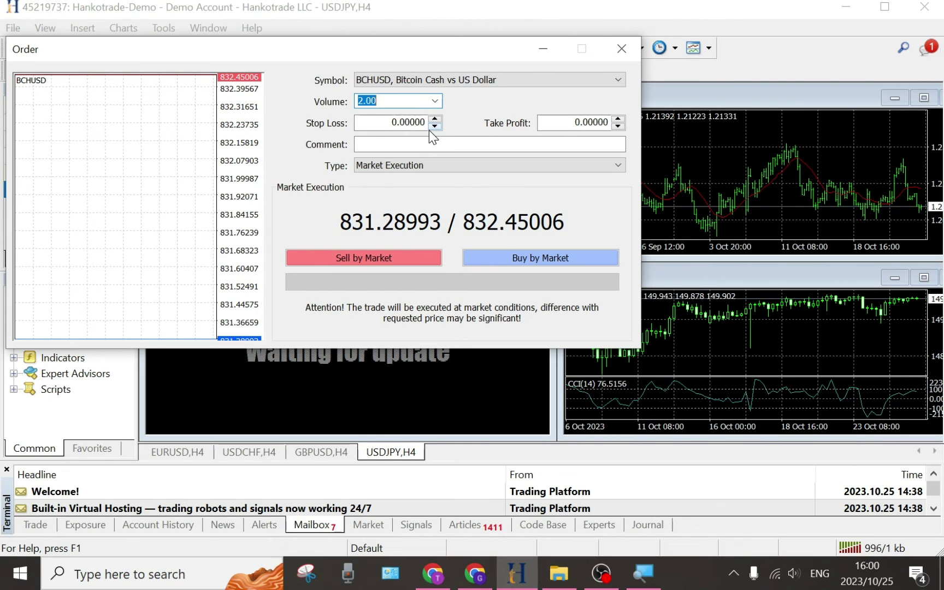
click(414, 122)
click(545, 123)
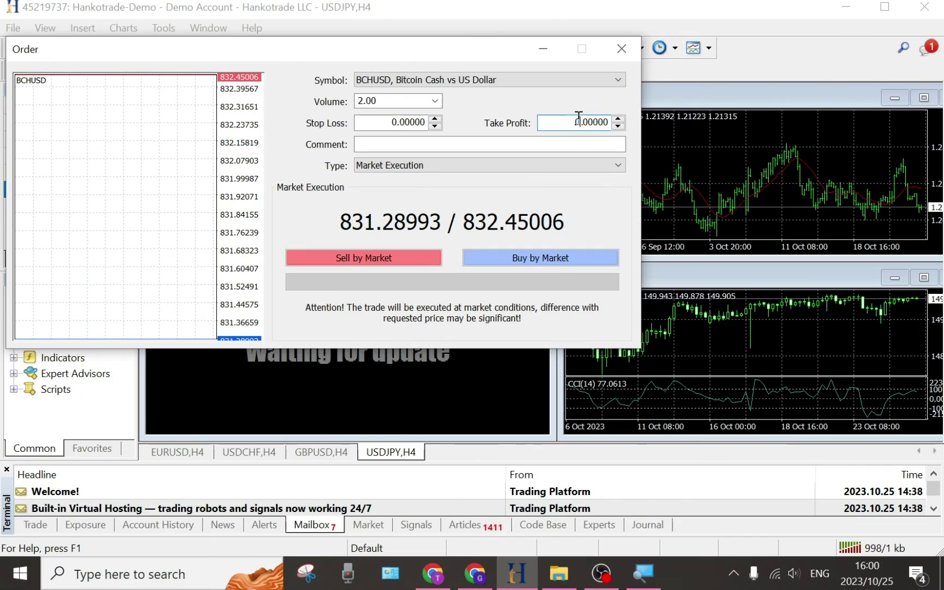
click(539, 142)
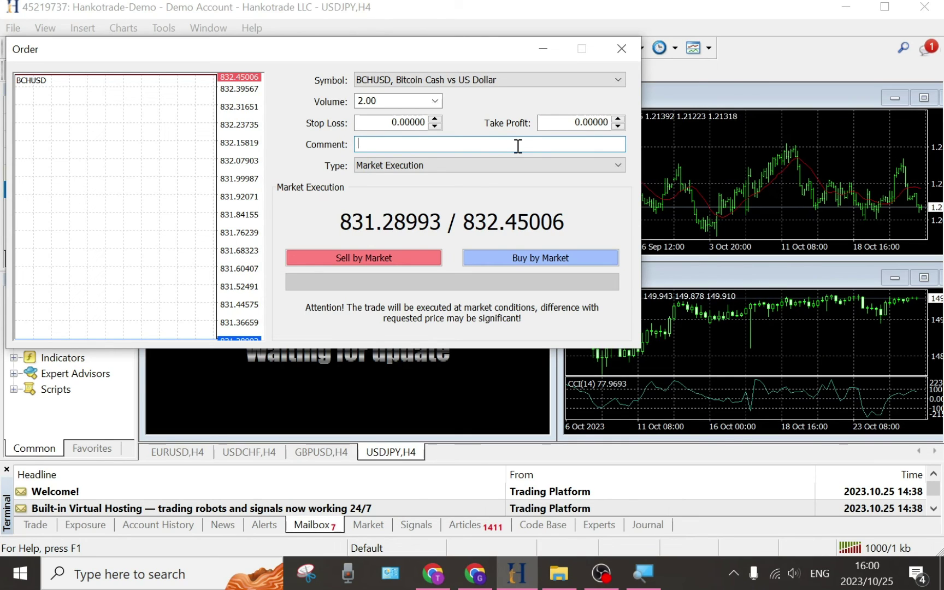
Choose Market Execution as the order type and try to sell BCHUSD by market.
click(529, 166)
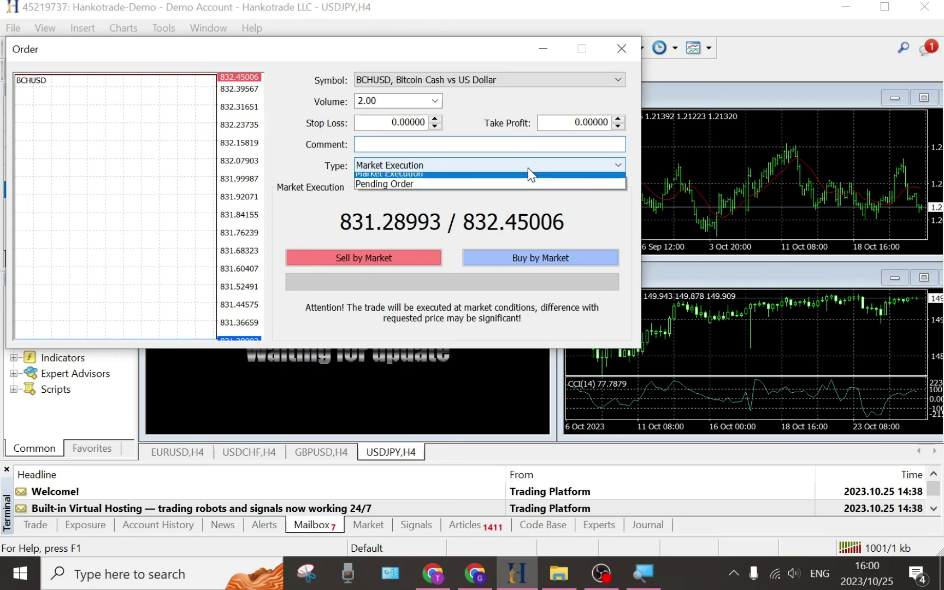
click(397, 179)
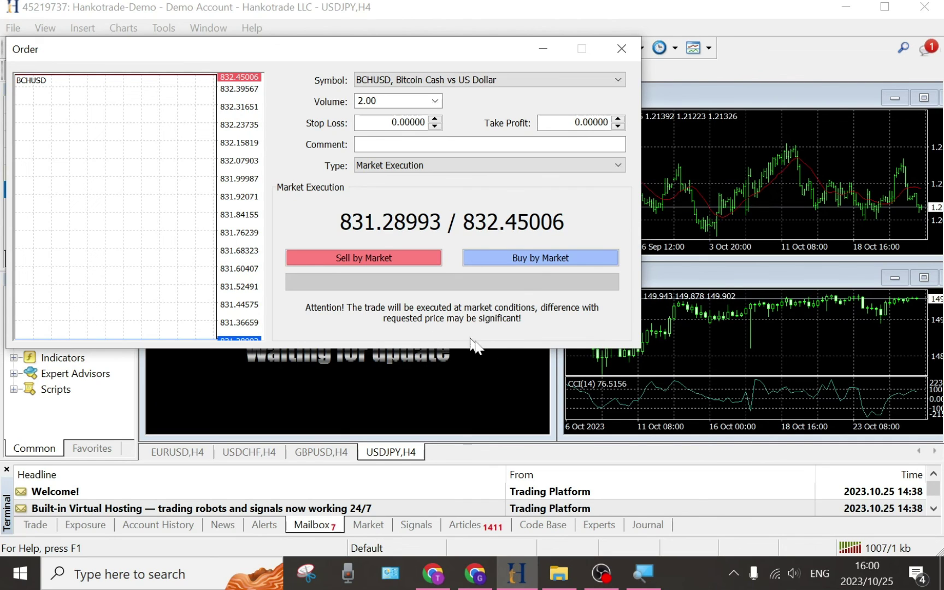
click(435, 165)
click(445, 178)
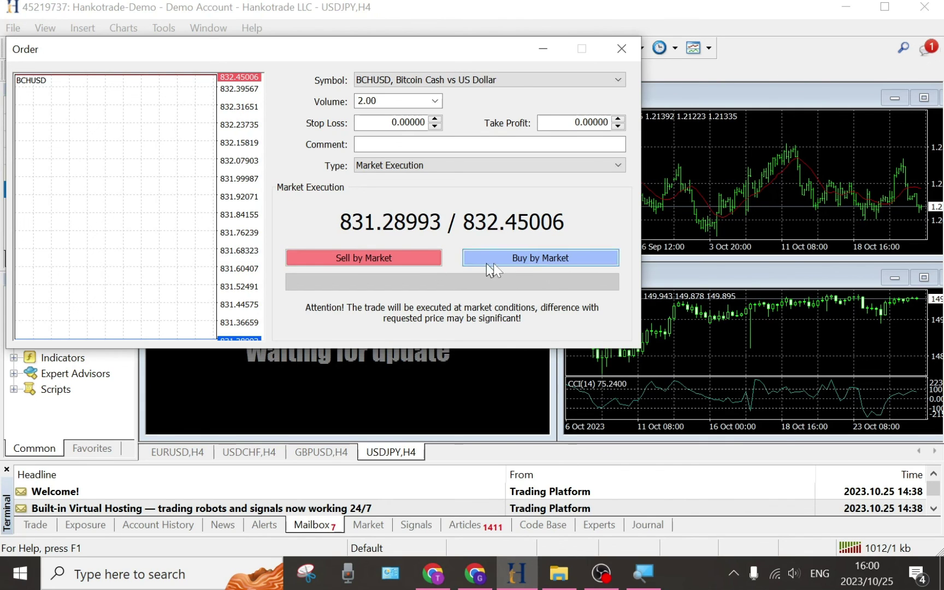
click(350, 260)
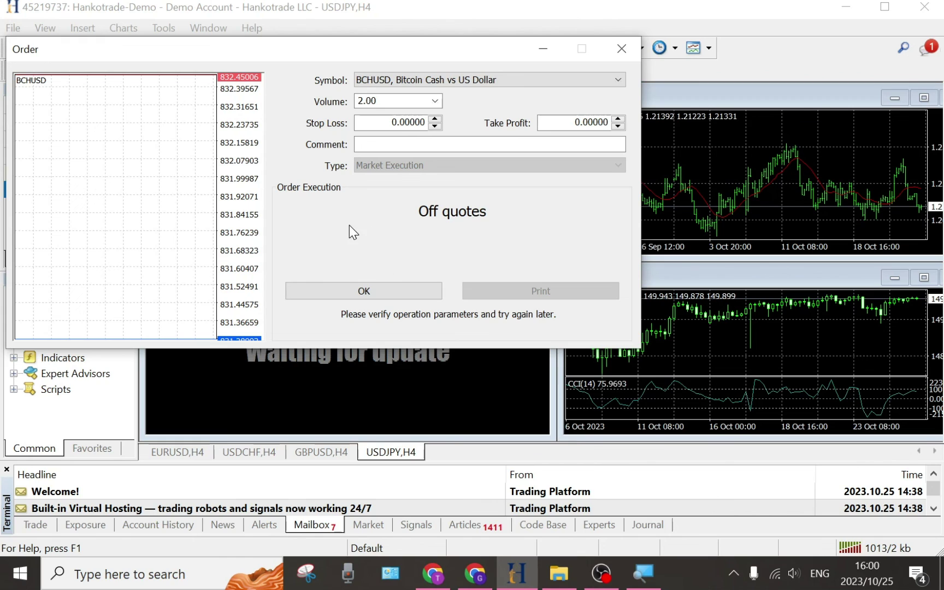
click(387, 295)
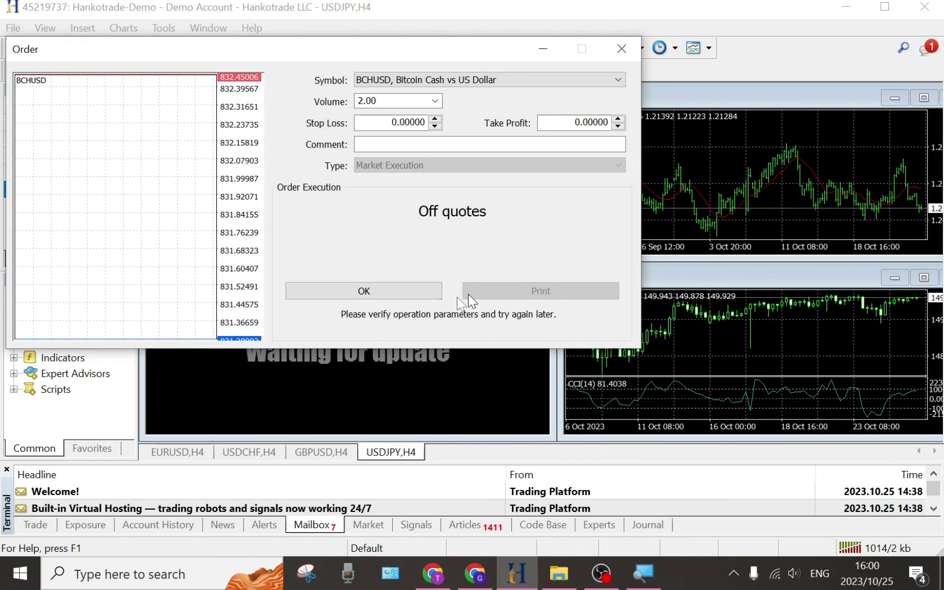
Switch the order's symbol to USDJPY.HKT, US Dollar vs Japanese Yen, and try twice to sell it by market.
click(488, 77)
click(431, 115)
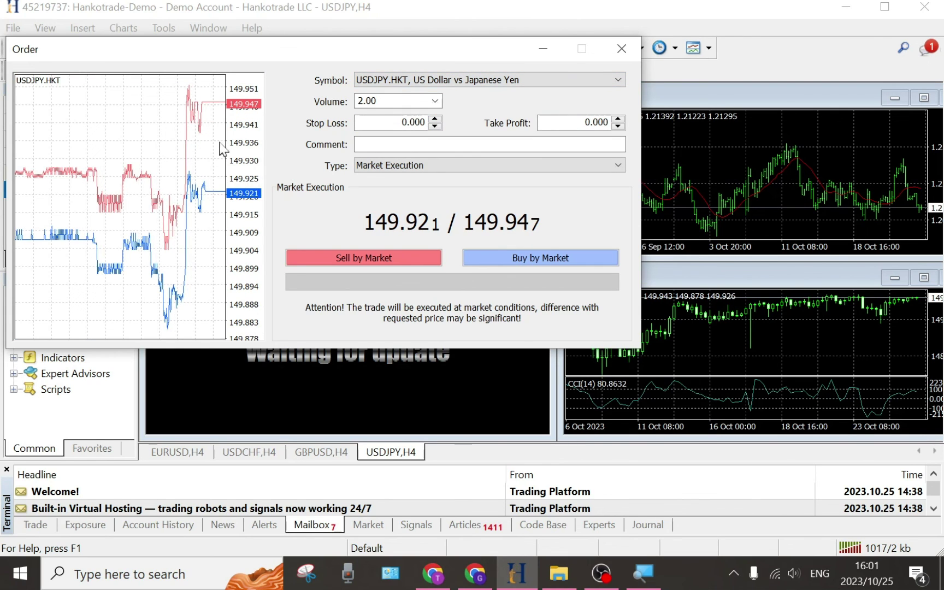
click(335, 257)
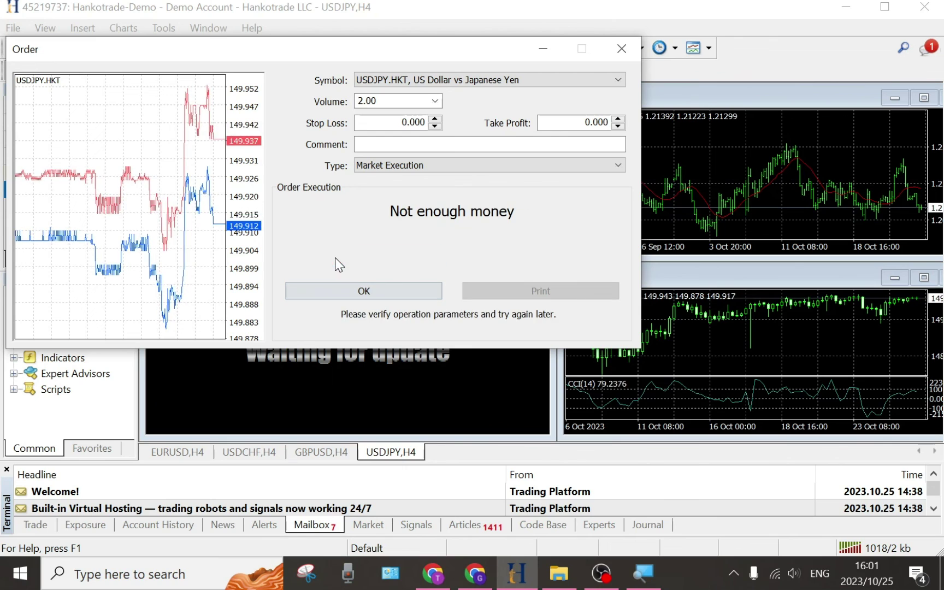
click(429, 291)
click(406, 252)
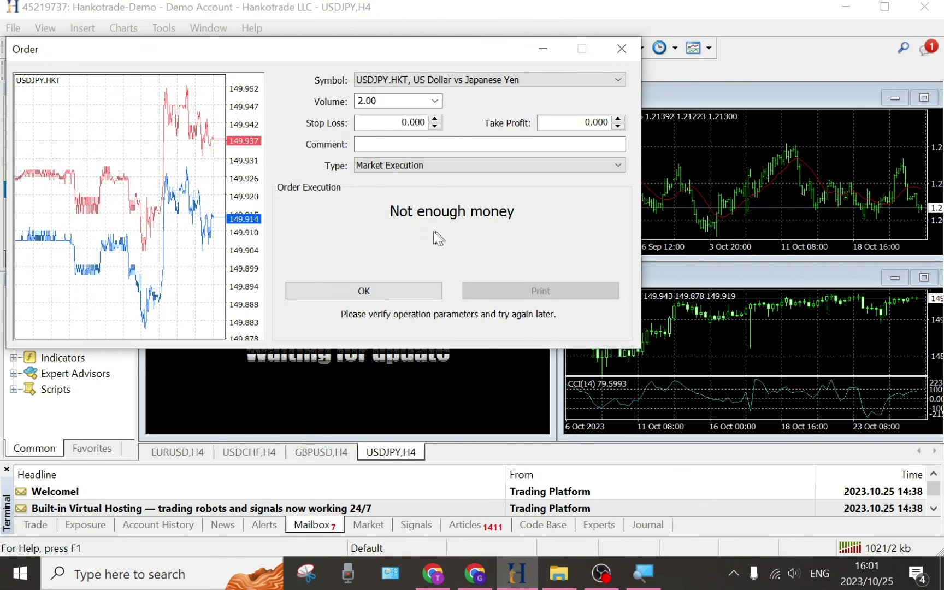
click(418, 289)
Try to buy USDJPY.HKT by market, dismiss the order result and close the order window.
click(530, 258)
click(429, 293)
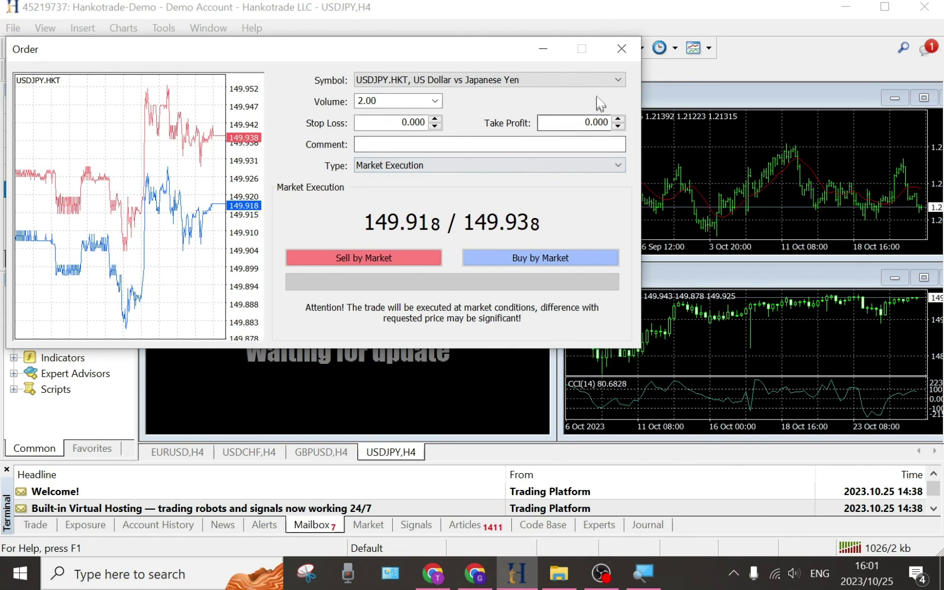
click(622, 52)
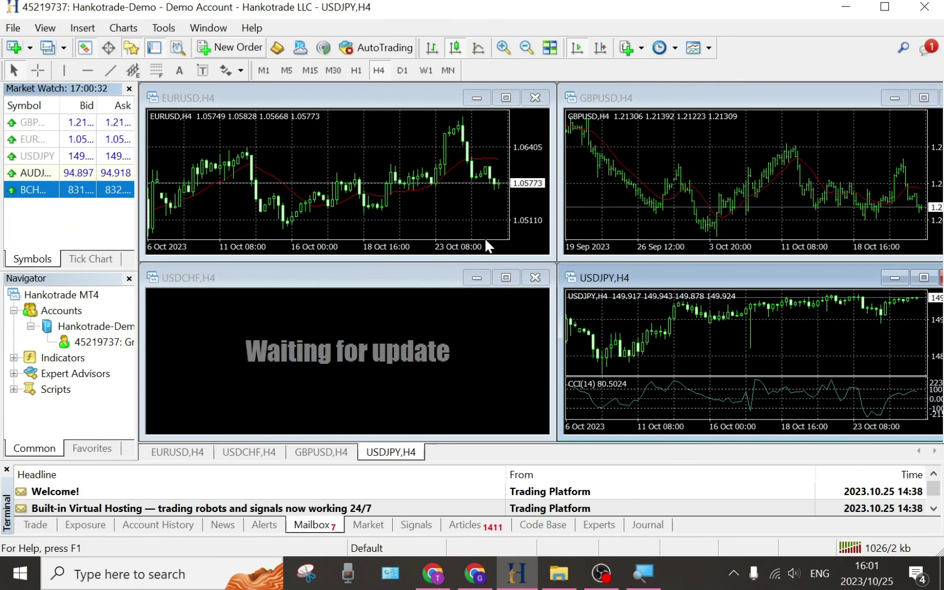